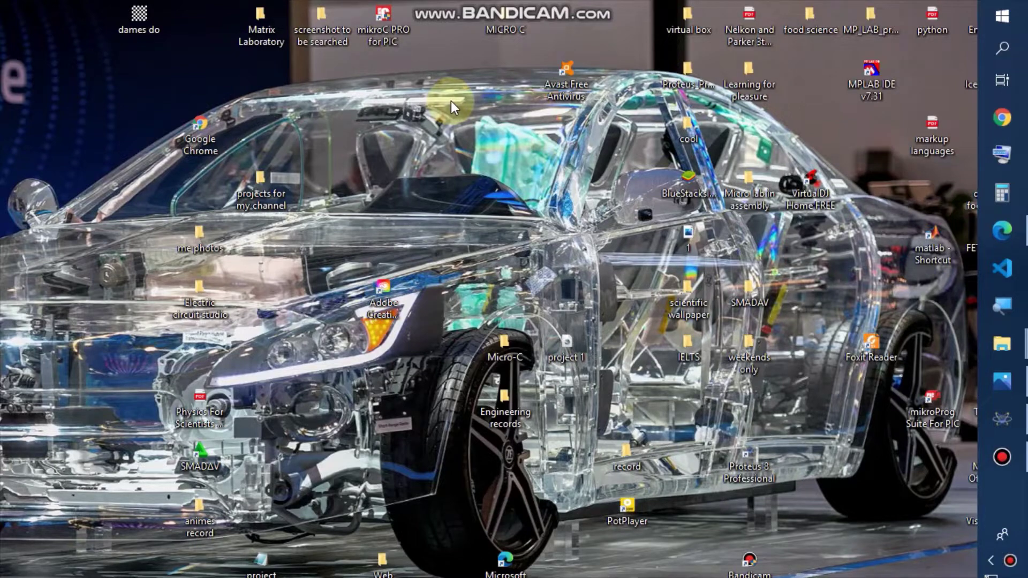
Switch to Proteus, consult the R-S flip-flop reference figure in the photo viewer, and return to the blank Proteus schematic
left_click(1009, 429)
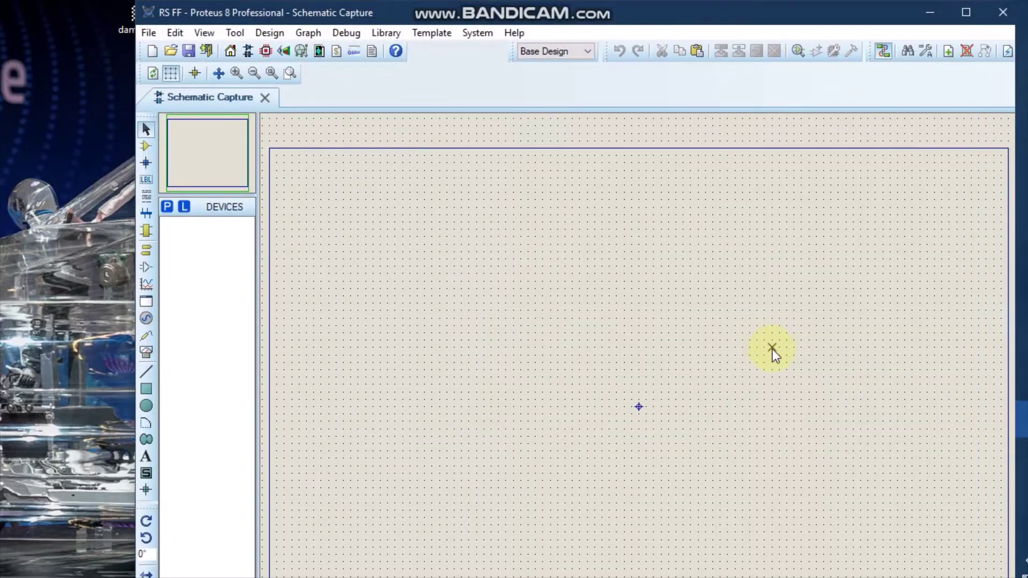
left_click(1002, 381)
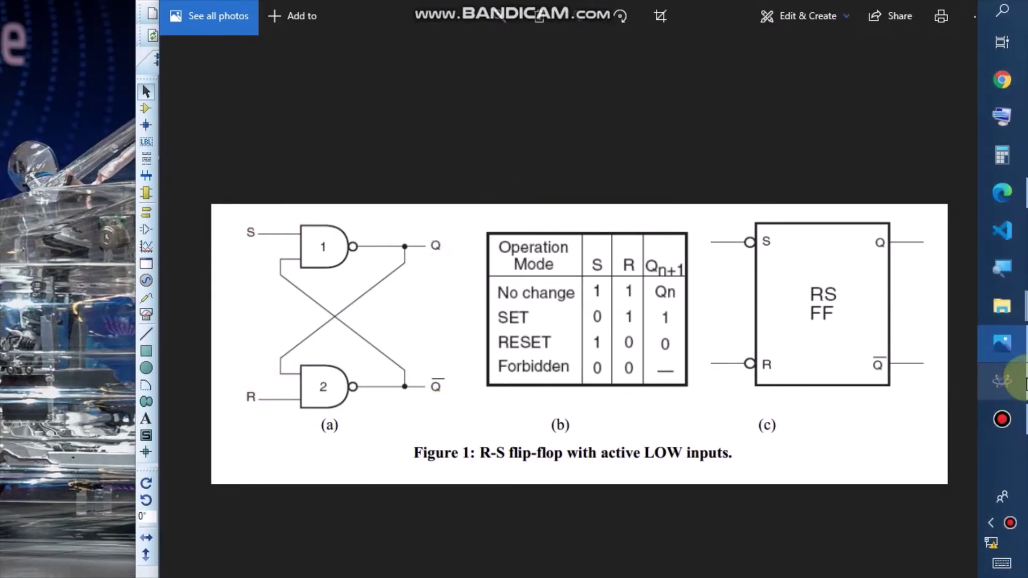
left_click(1009, 368)
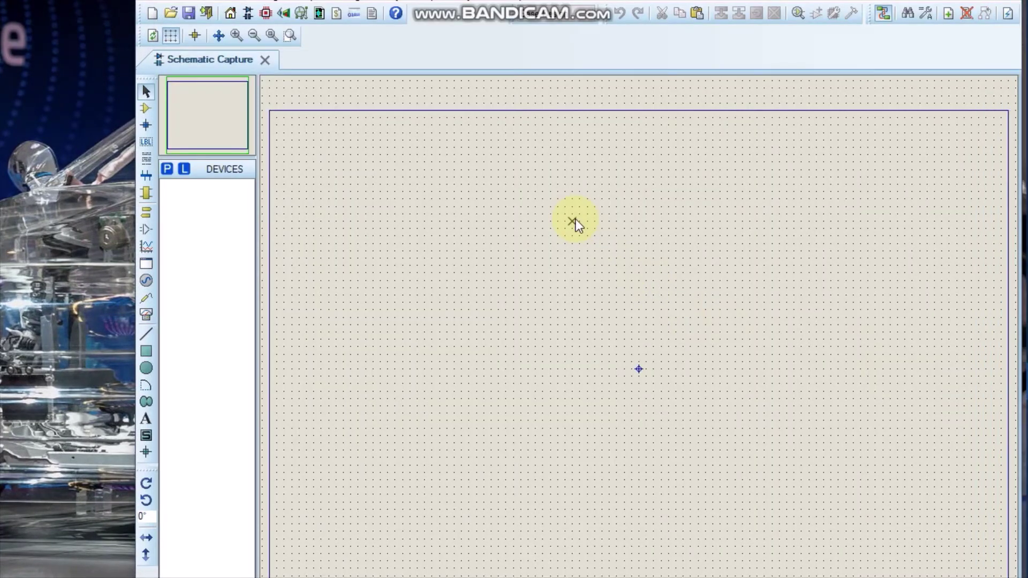
Search the device library for NAND and add the simple 2-input NAND gate from the ACTIVE library to the device list
key("p")
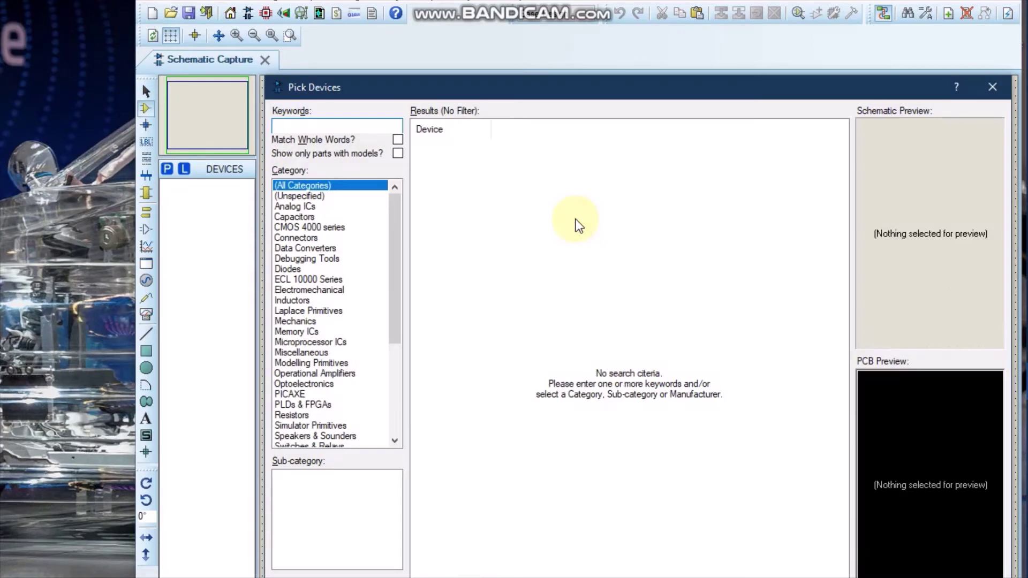
type("NANM")
key("BackSpace")
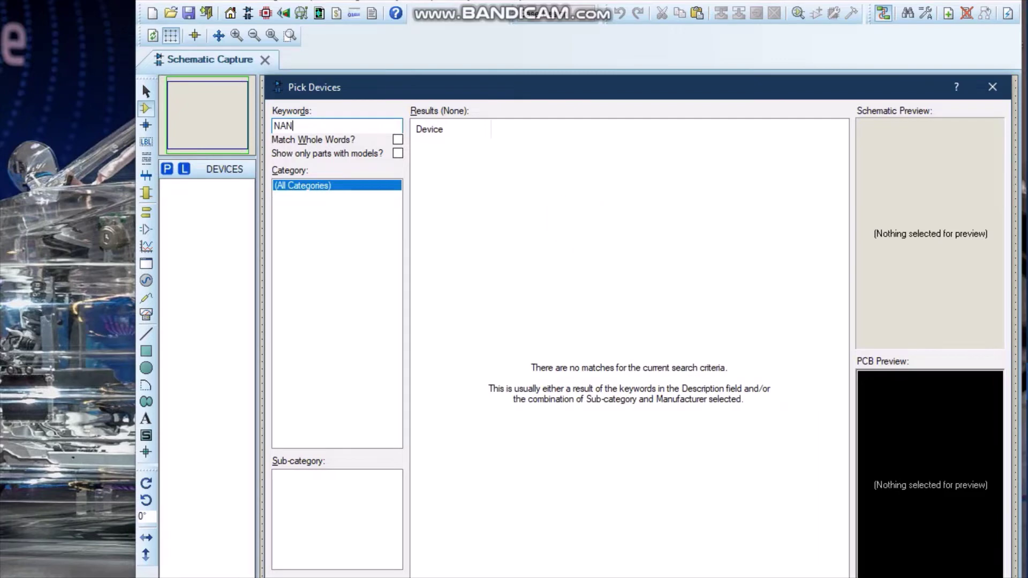
type("D")
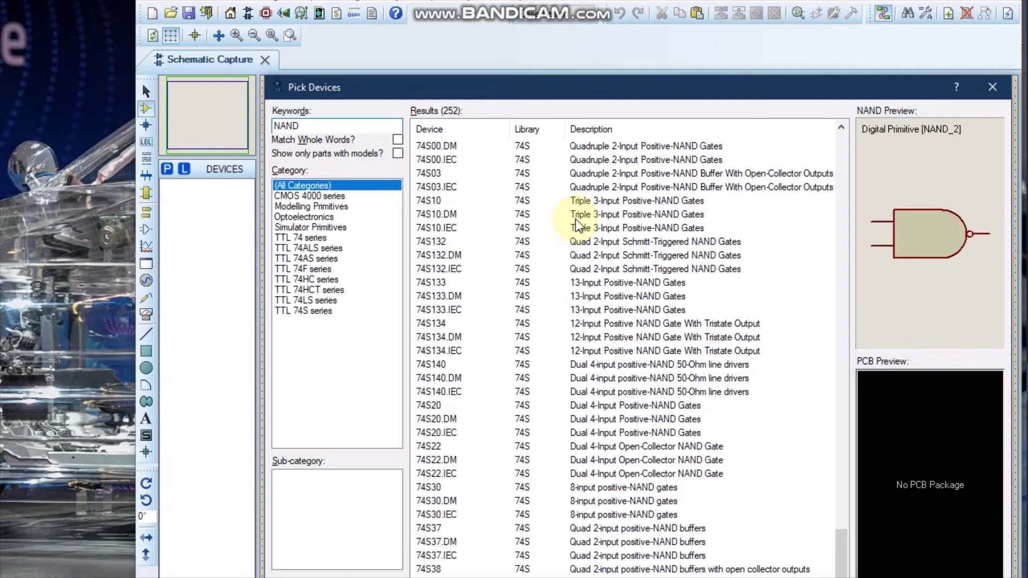
scroll(578, 225, "down", 1)
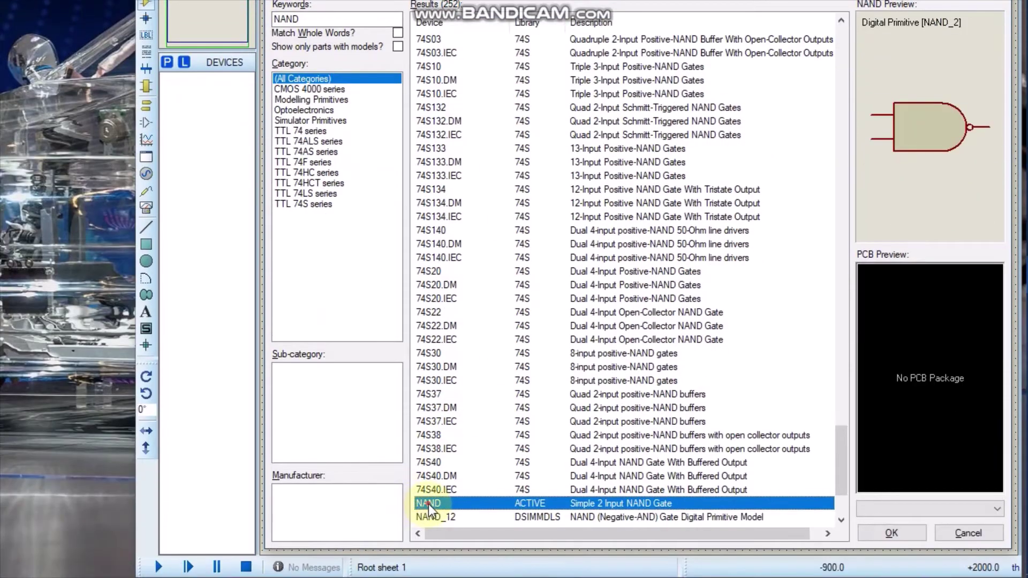
double_click(429, 503)
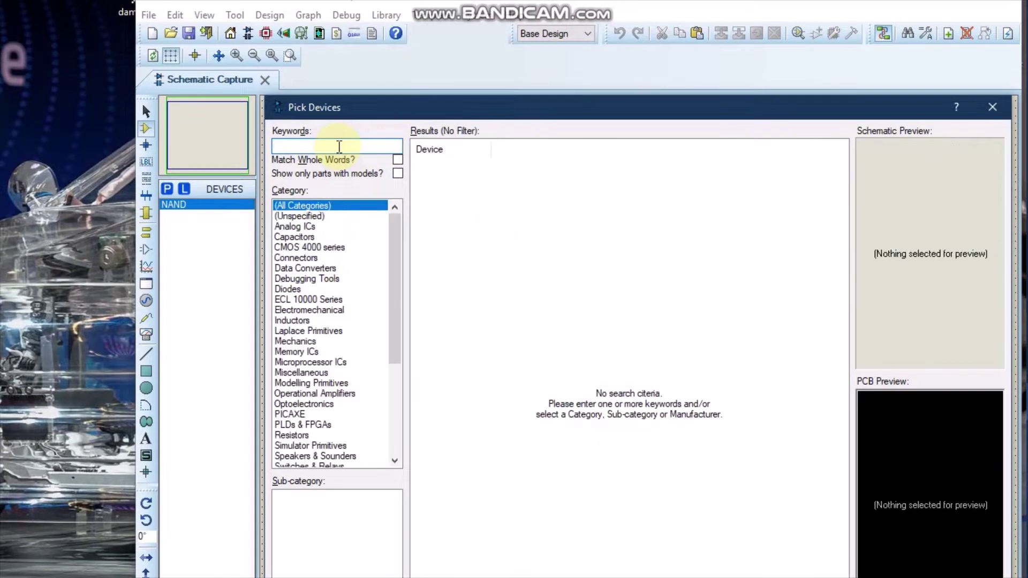
Search the device library for LOGIC STATE and add LOGICPROBE (BIG) and LOGICSTATE to the device list
type("LO")
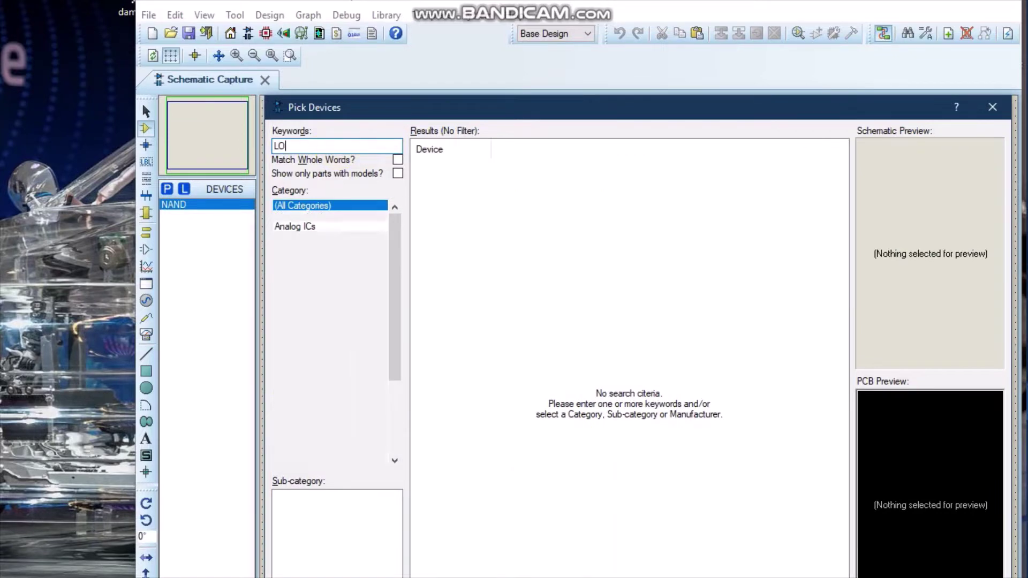
type("GIC STA")
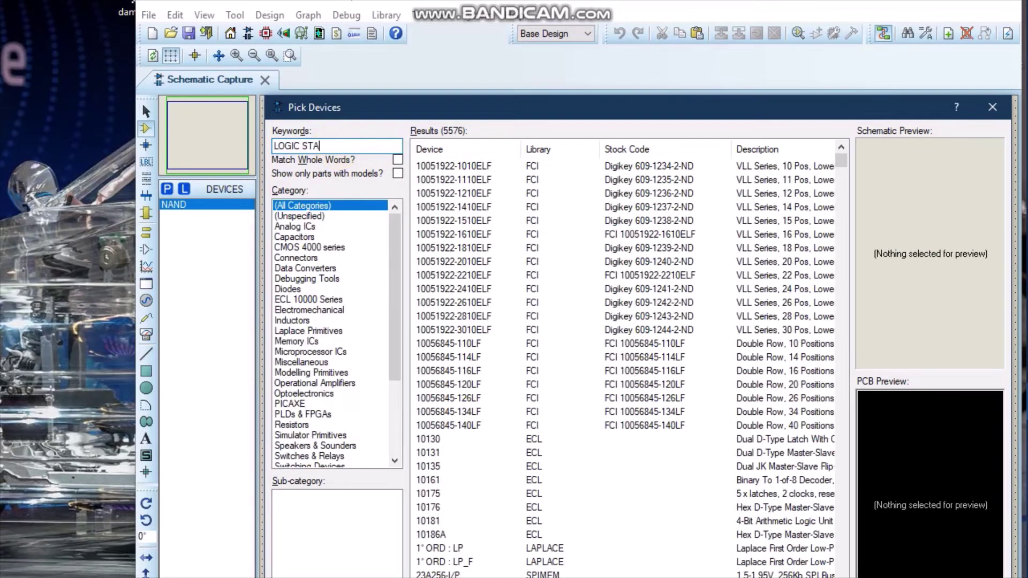
type("TE")
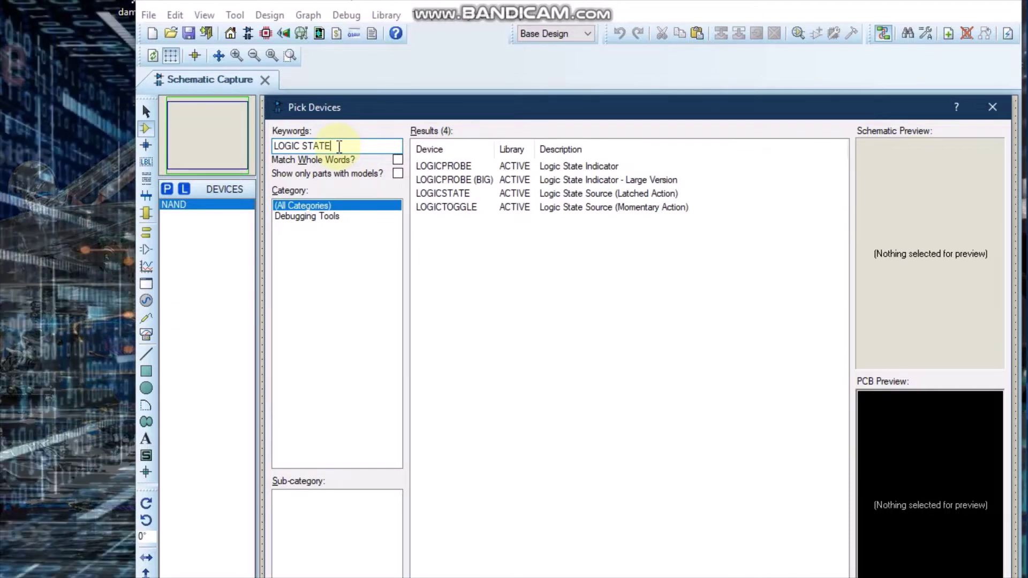
key("Down")
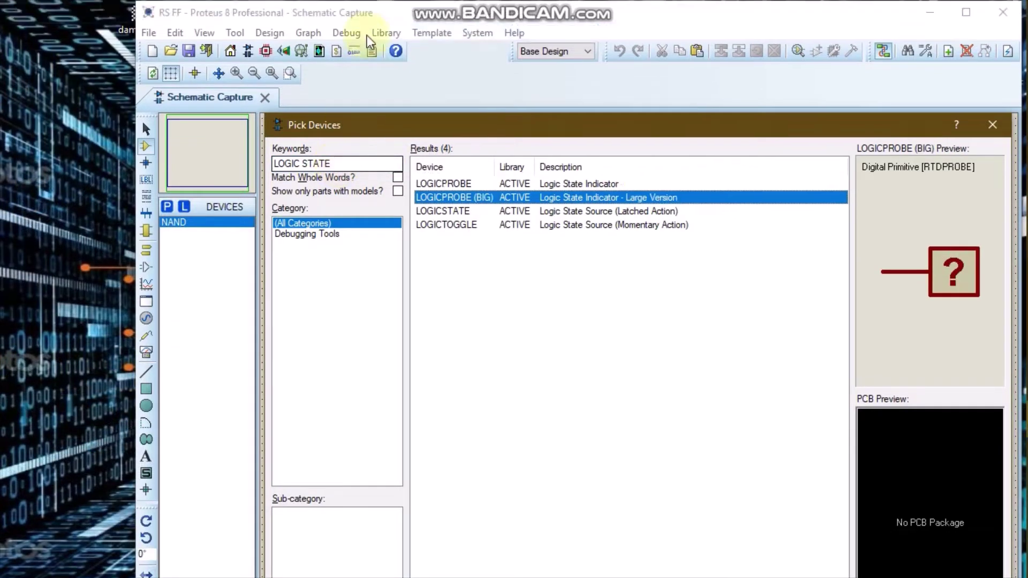
double_click(446, 197)
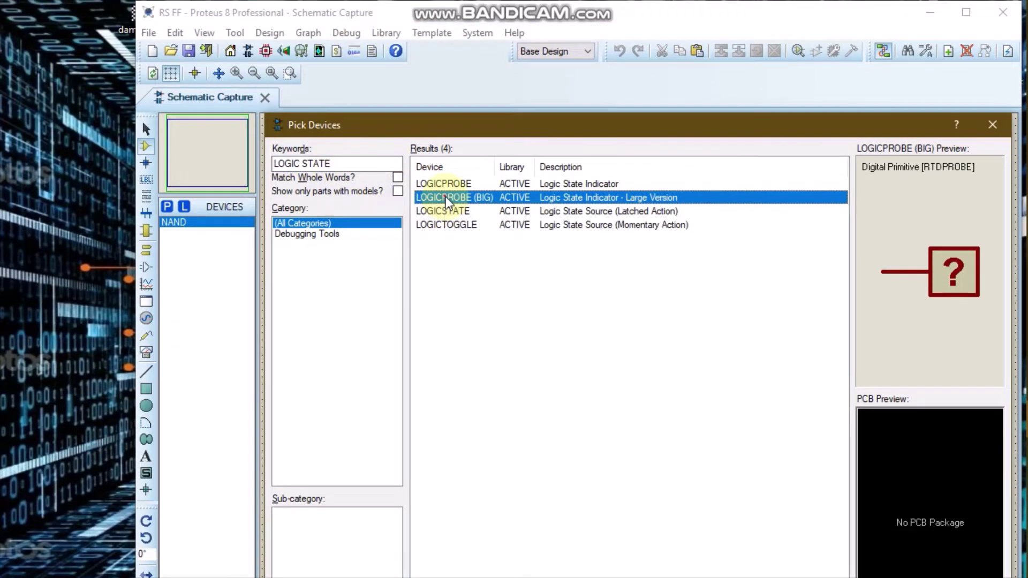
key("Down")
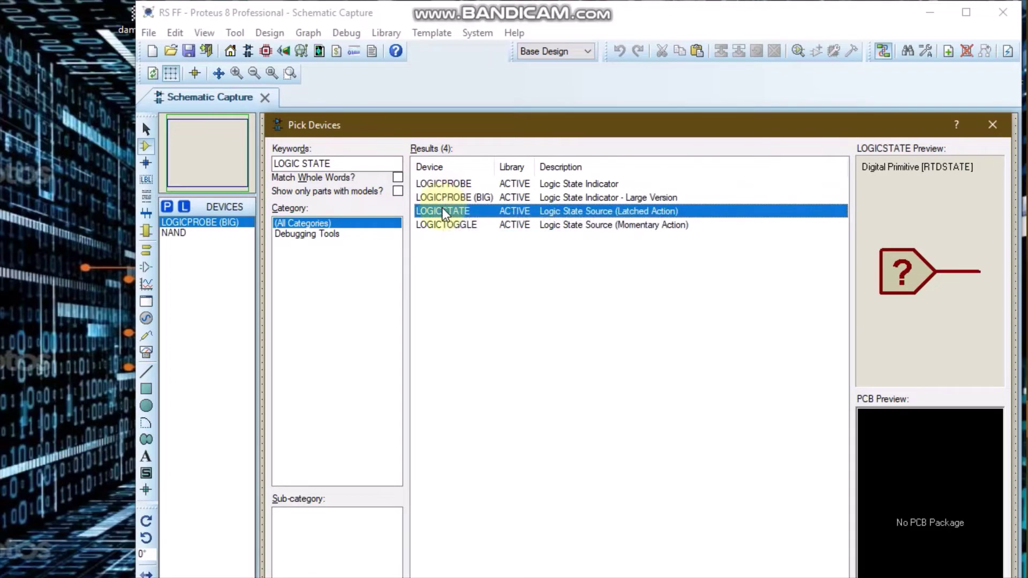
double_click(442, 209)
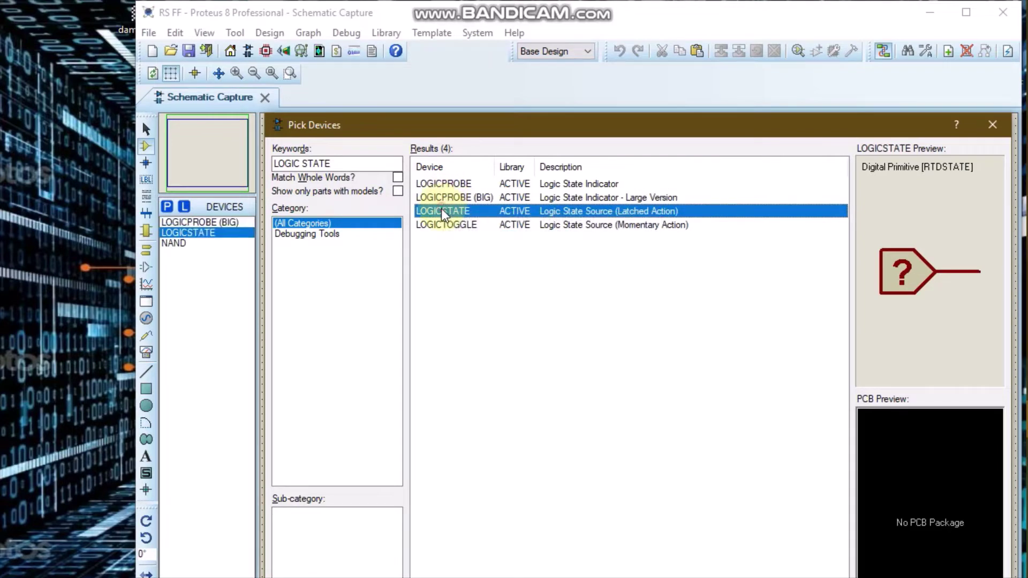
left_click(992, 124)
Place two NAND gates on the schematic, one directly below the other
left_click(188, 243)
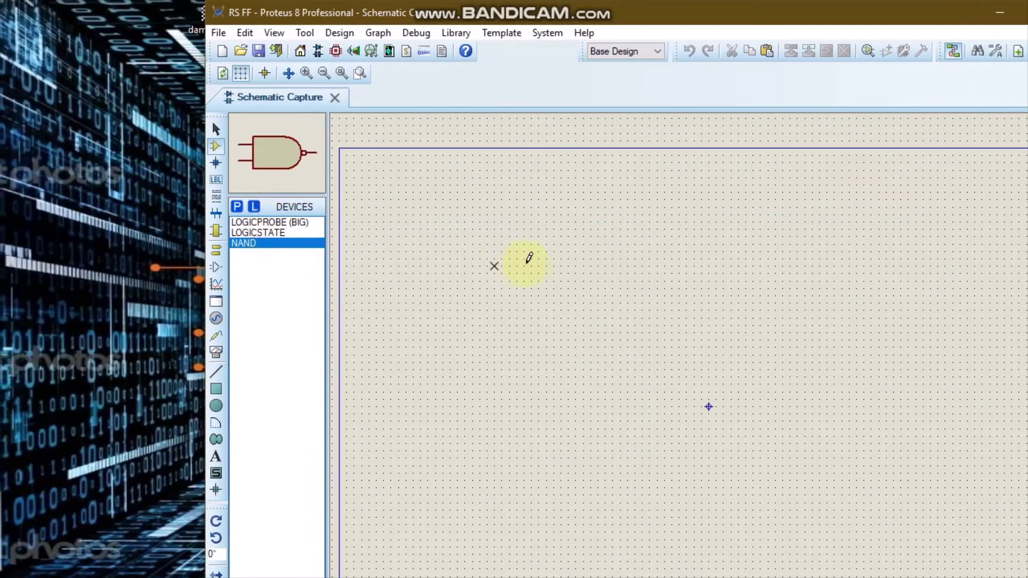
left_click(529, 259)
left_click(597, 266)
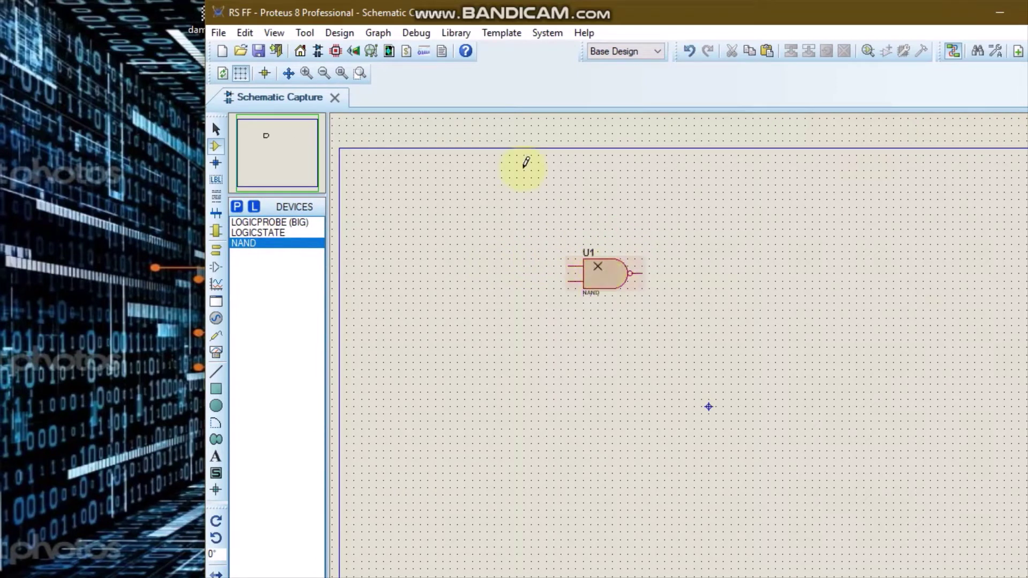
left_click(546, 362)
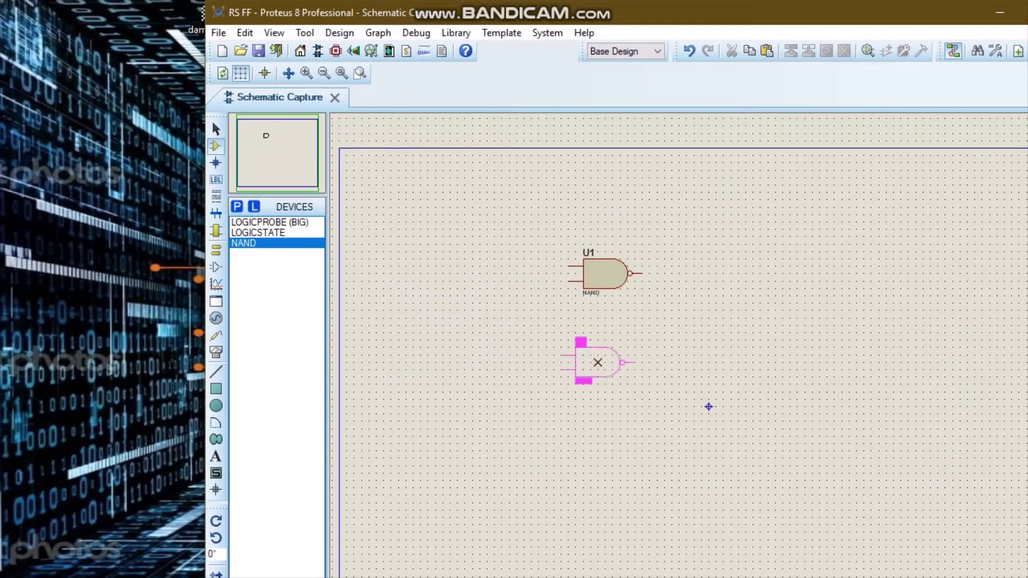
left_click(603, 361)
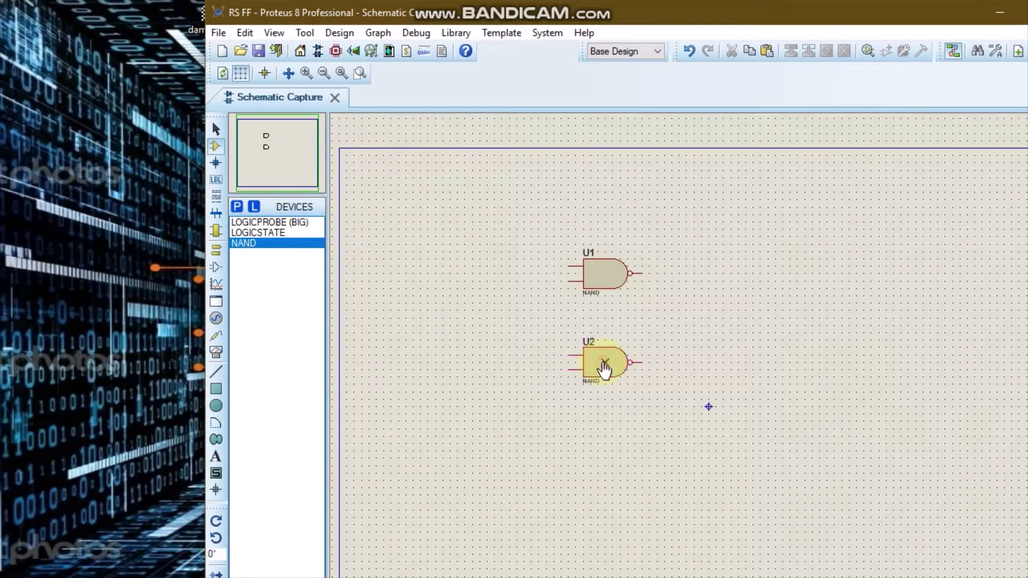
Place two LOGICSTATE sources on the input side of the gates, one beside U1 and one beside U2
left_click(360, 74)
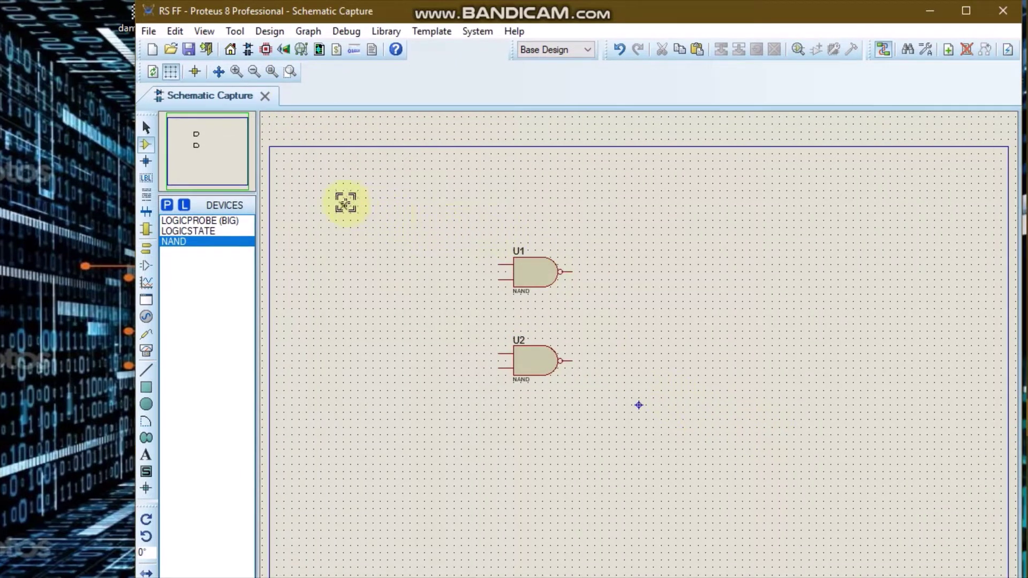
left_click_drag(345, 203, 738, 440)
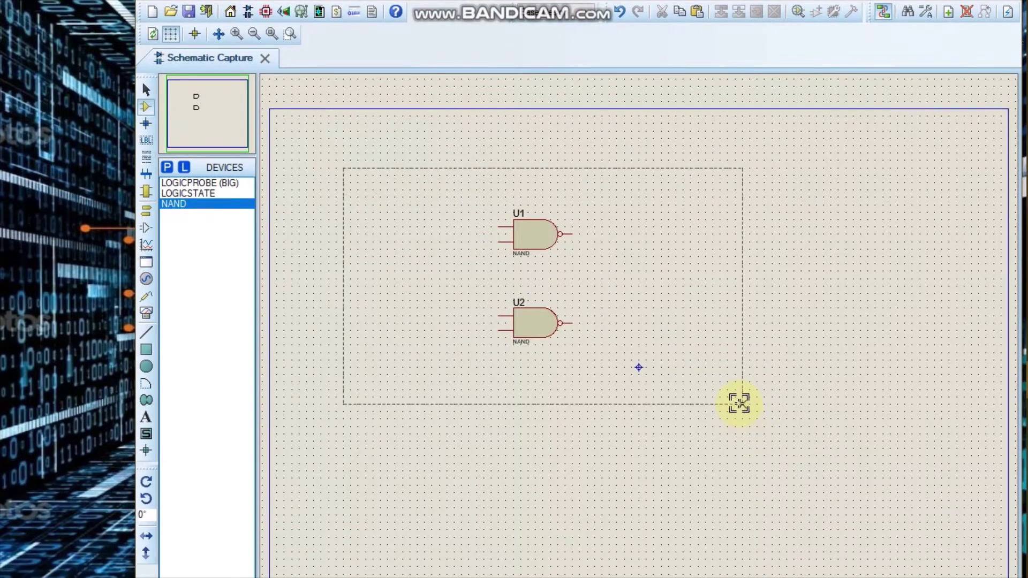
left_click_drag(739, 402, 739, 403)
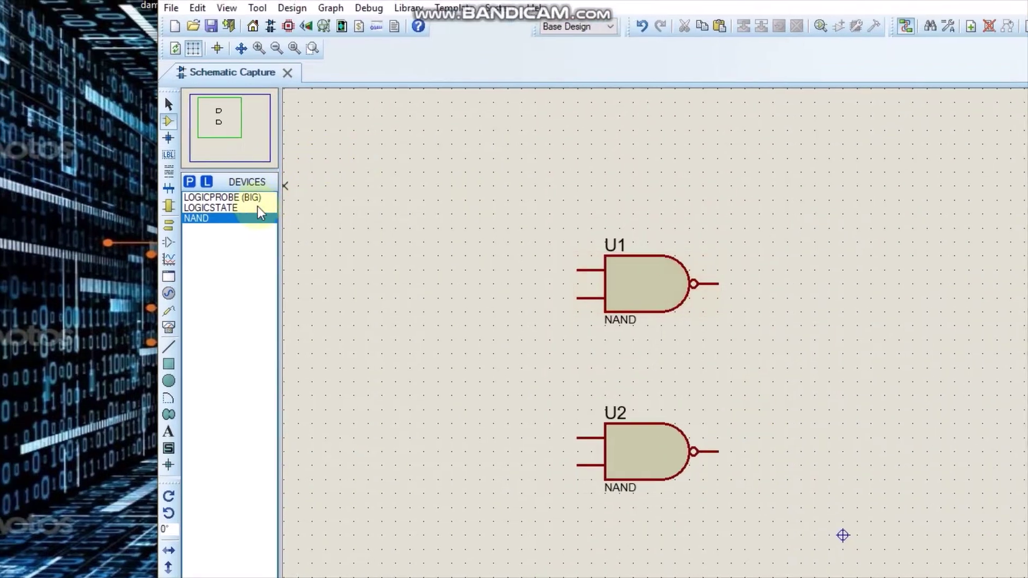
left_click(259, 199)
left_click(257, 208)
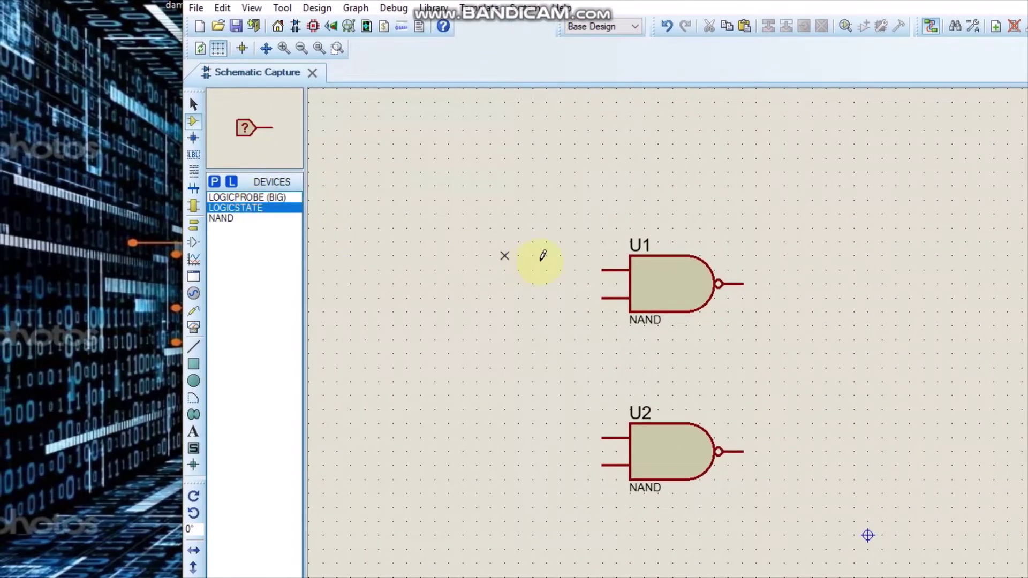
left_click(463, 258)
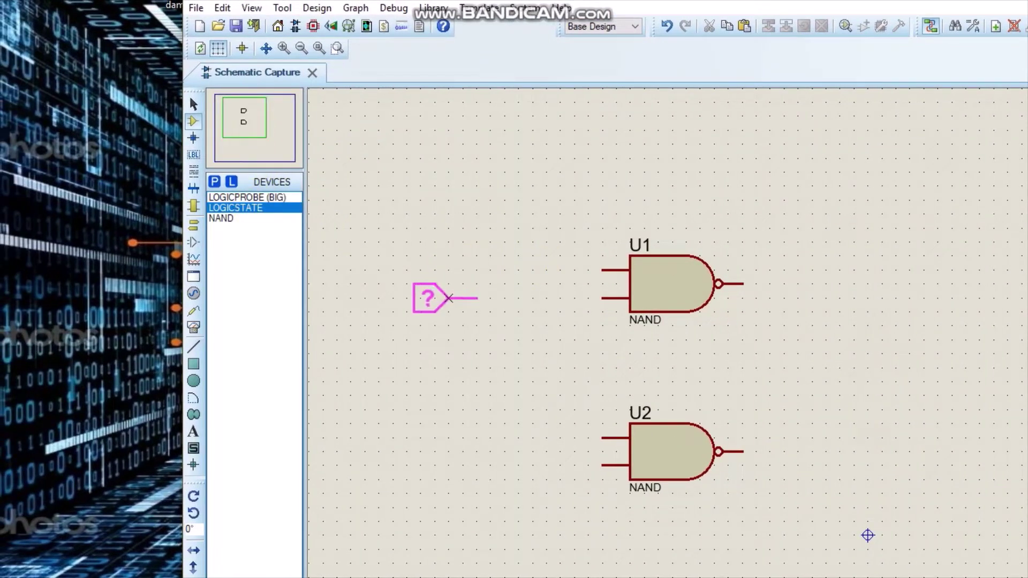
left_click(447, 299)
left_click(463, 411)
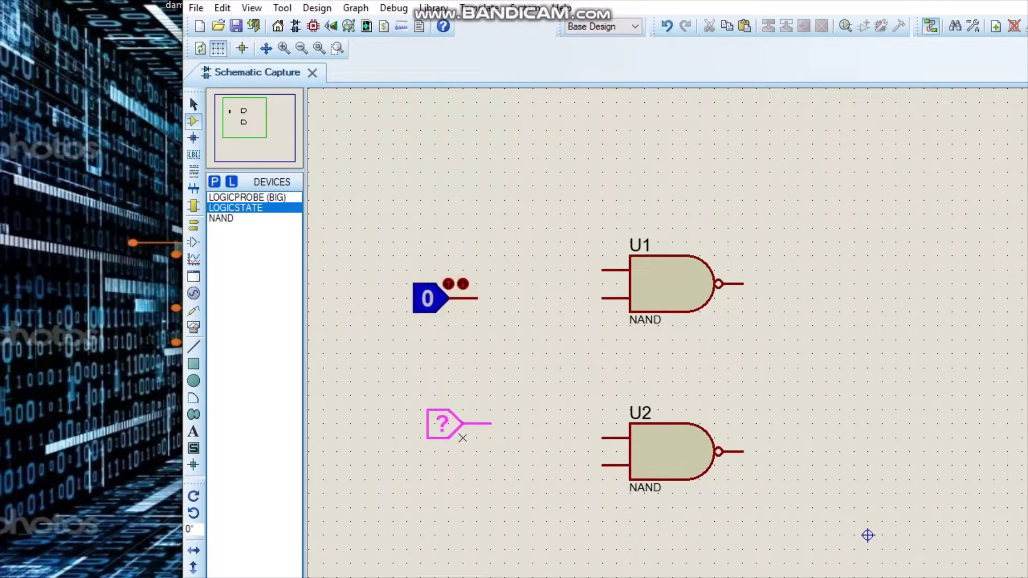
left_click(448, 435)
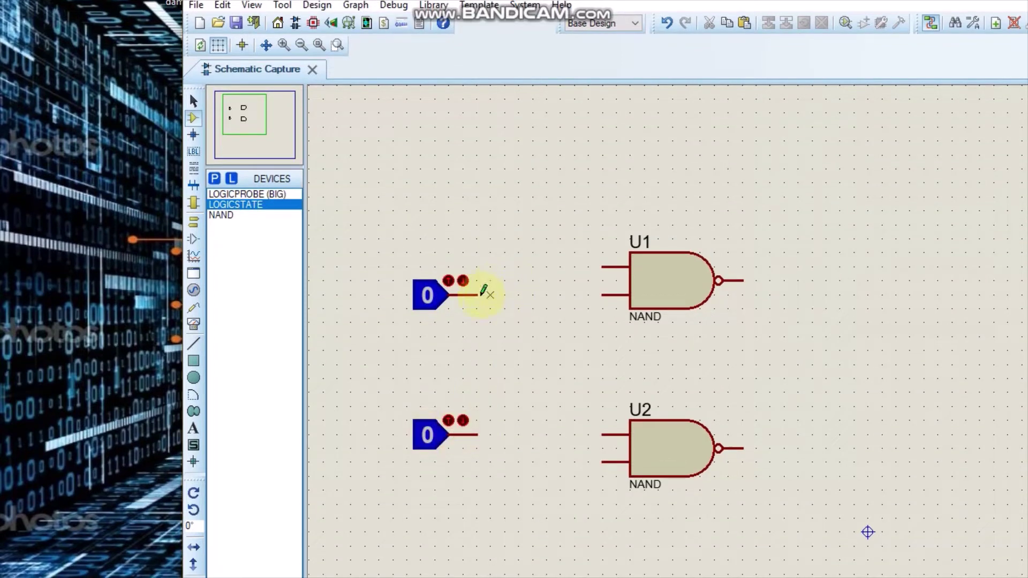
Wire the upper logic state to U1's lower input and the lower logic state to U2's upper input
left_click(508, 295)
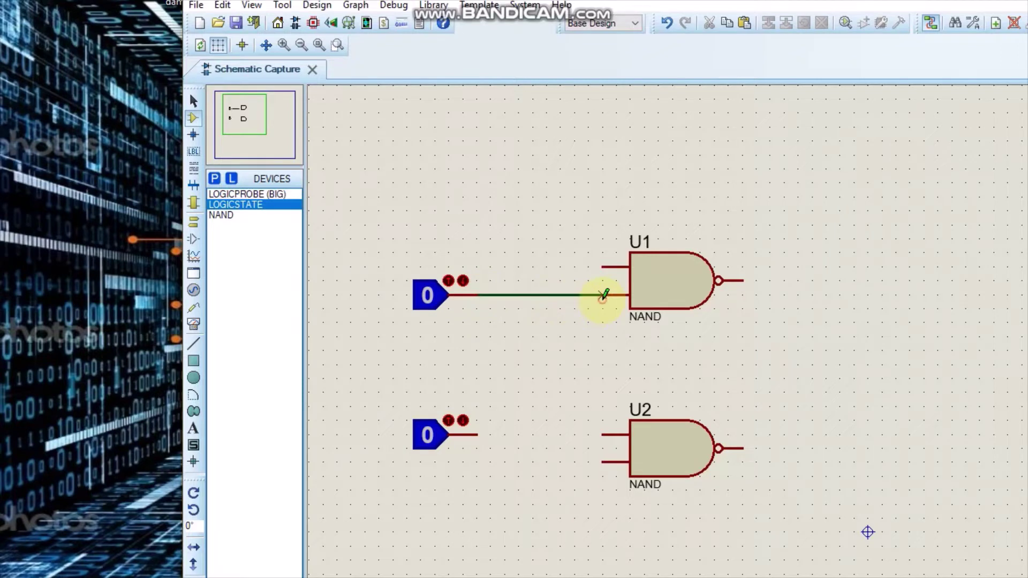
left_click(604, 294)
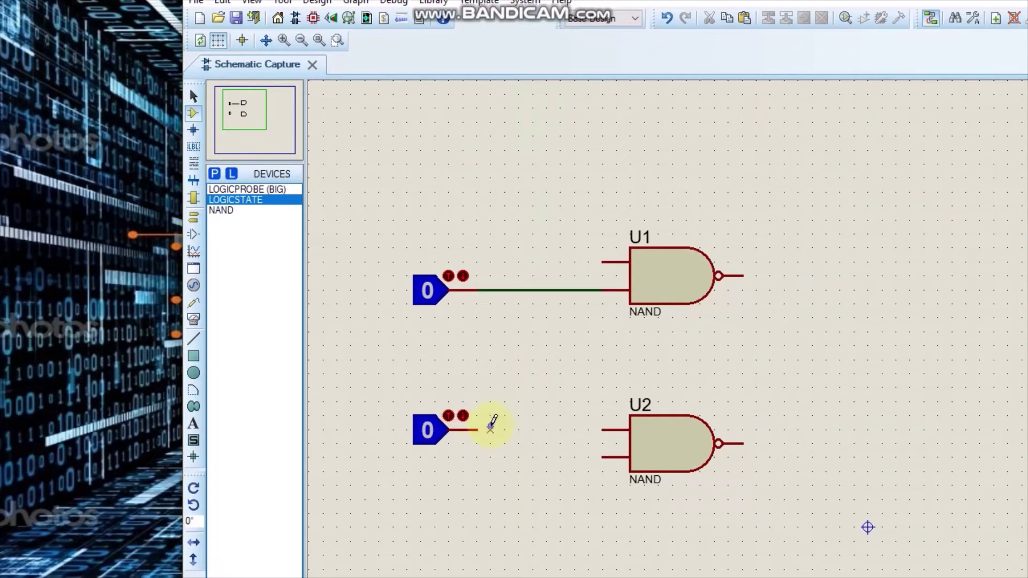
left_click(476, 429)
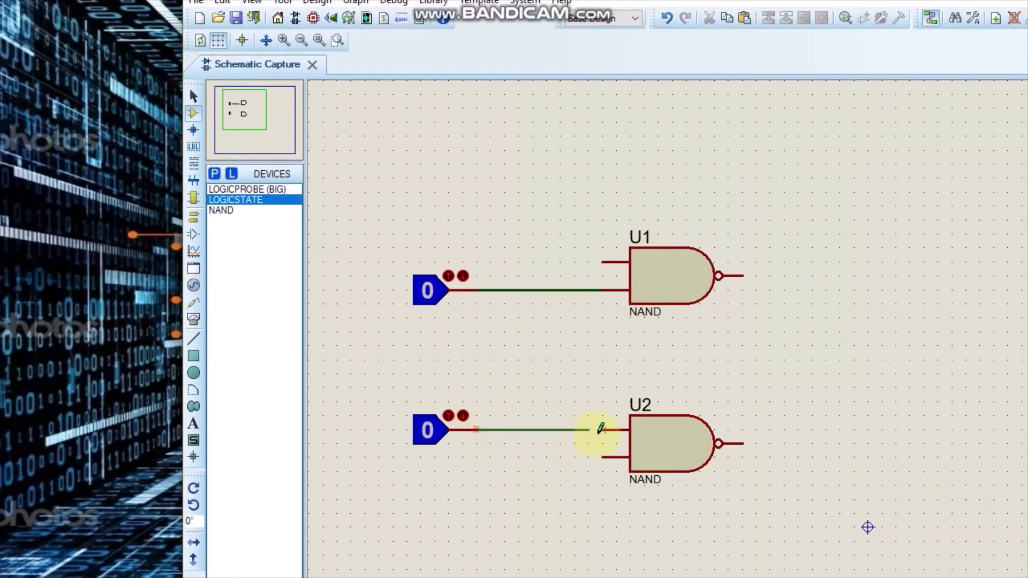
left_click(602, 430)
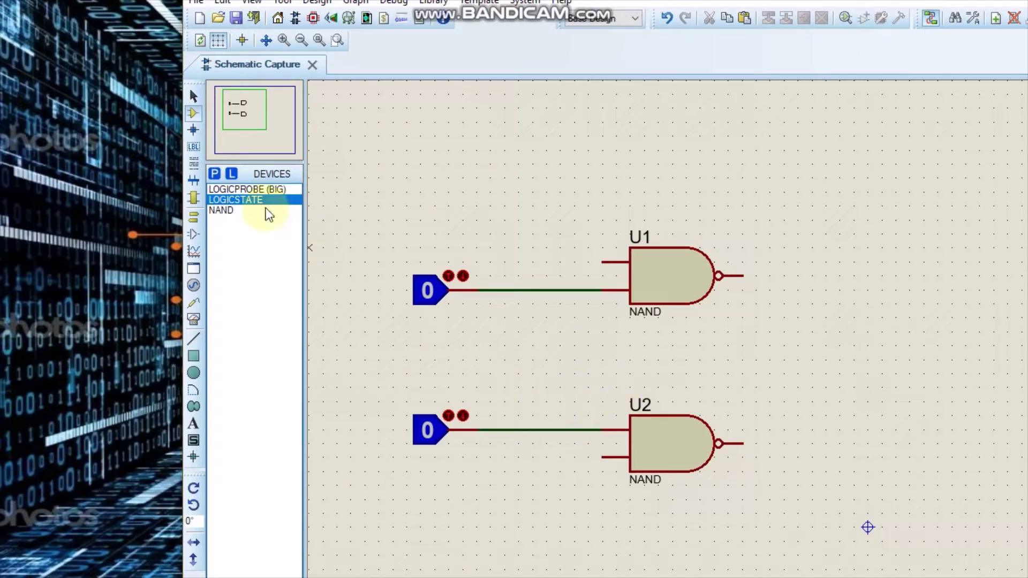
Place two LOGICPROBE (BIG) indicators on the output side, one level with U1's output and one level with U2's
left_click(251, 190)
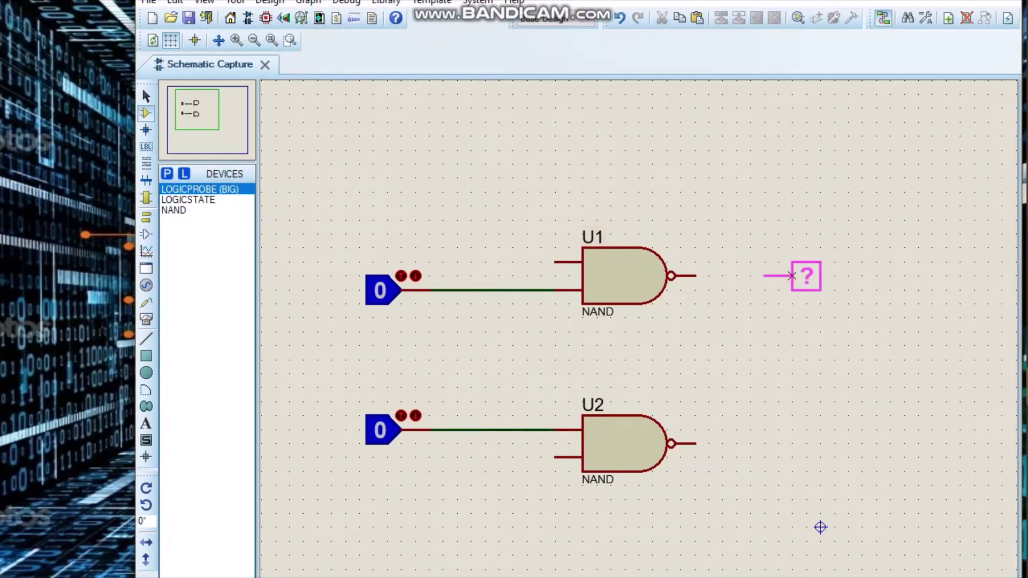
left_click(820, 276)
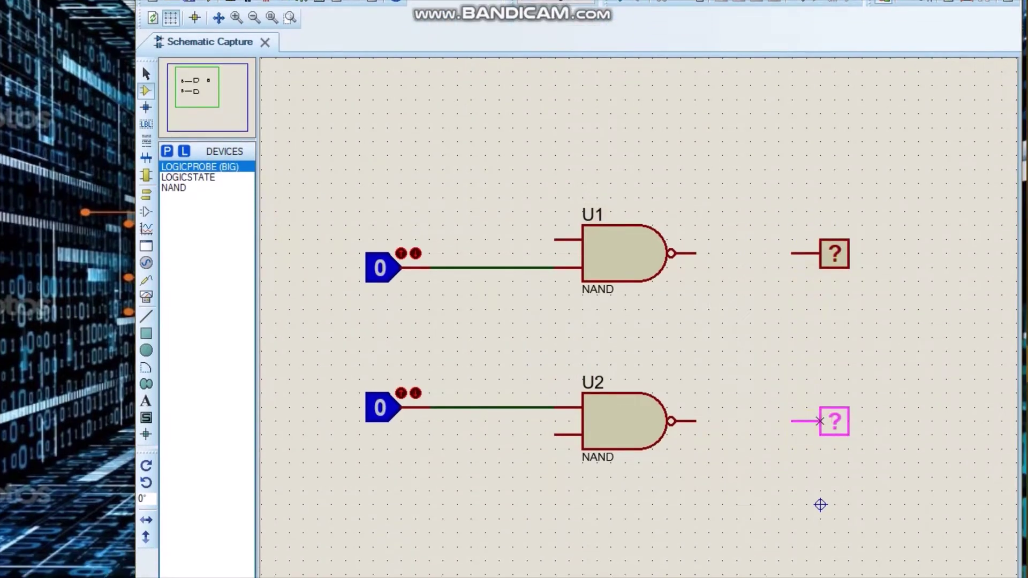
left_click(819, 421)
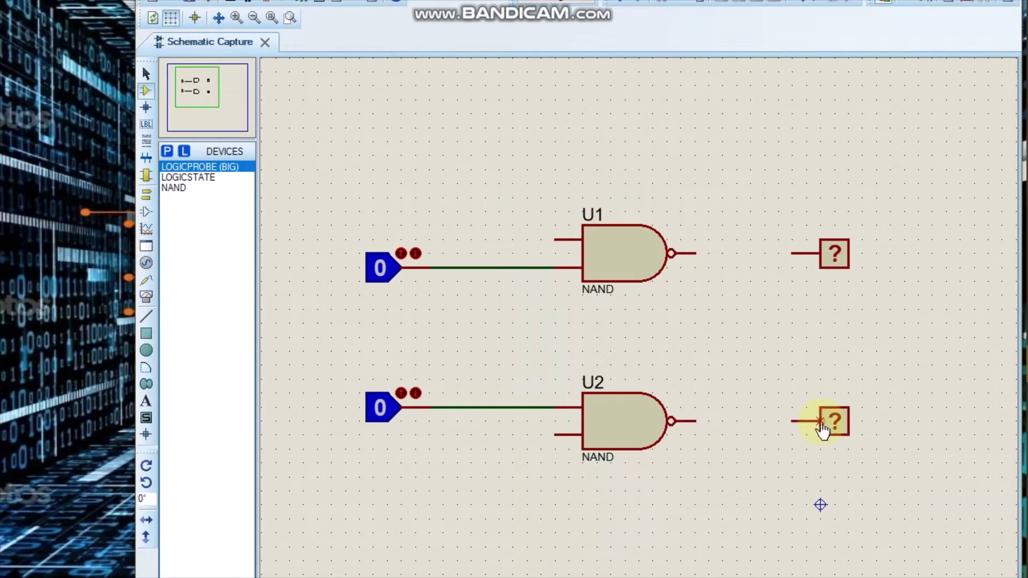
Wire the outputs of U1 and U2 to the logic probes beside them
left_click(708, 253)
left_click(791, 253)
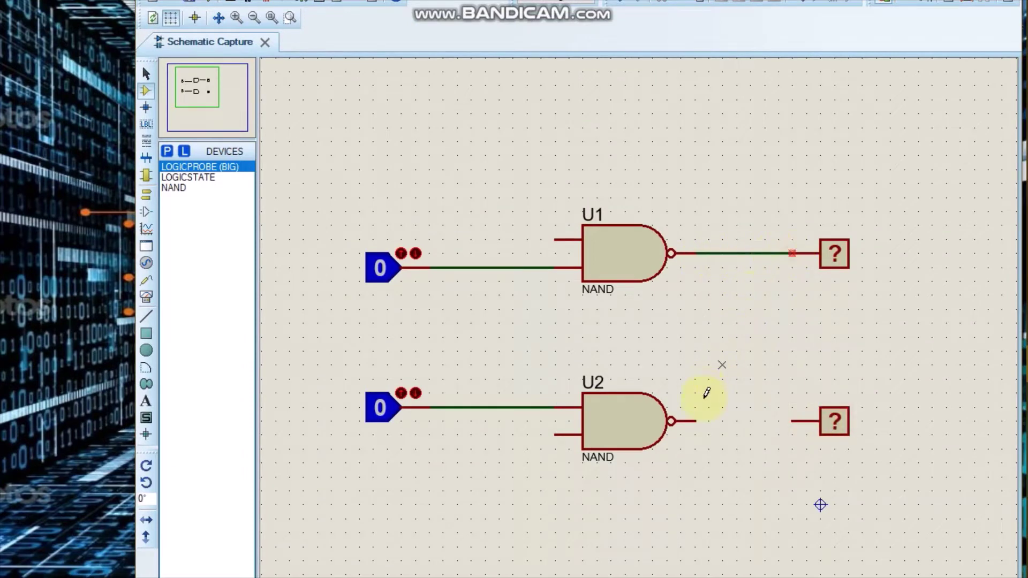
left_click(696, 421)
left_click(792, 421)
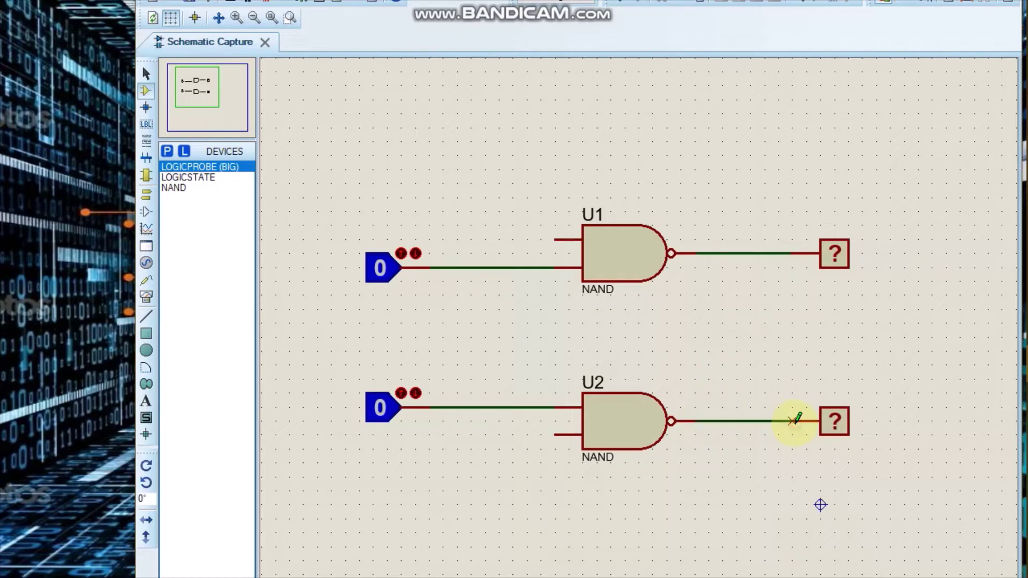
Wire U1's upper input up and over the gate to the output wire of U2
left_click(555, 239)
left_click(528, 240)
left_click(528, 170)
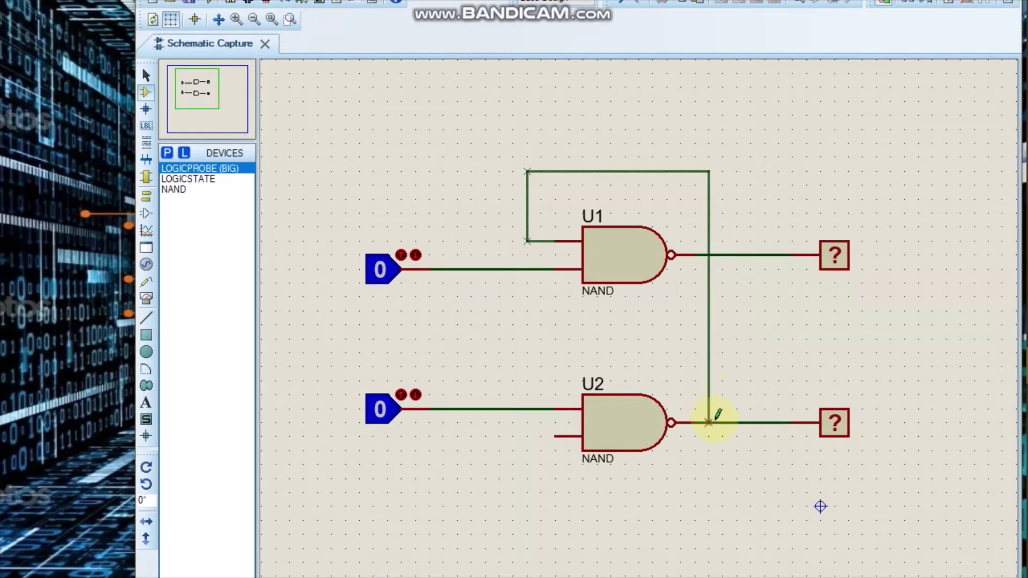
left_click(708, 422)
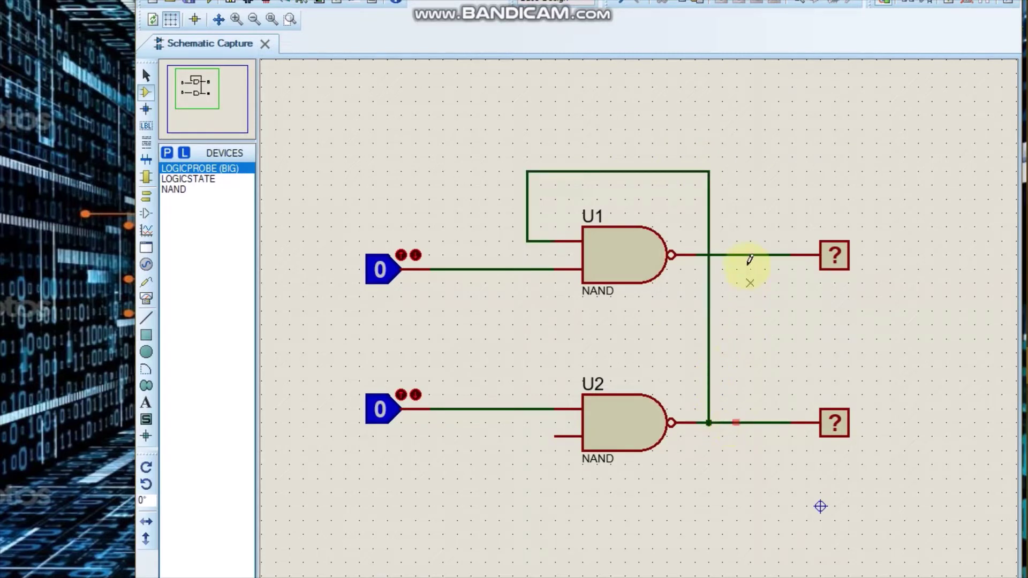
Wire the output of U1 down and around beneath U2 to U2's lower input
left_click(750, 255)
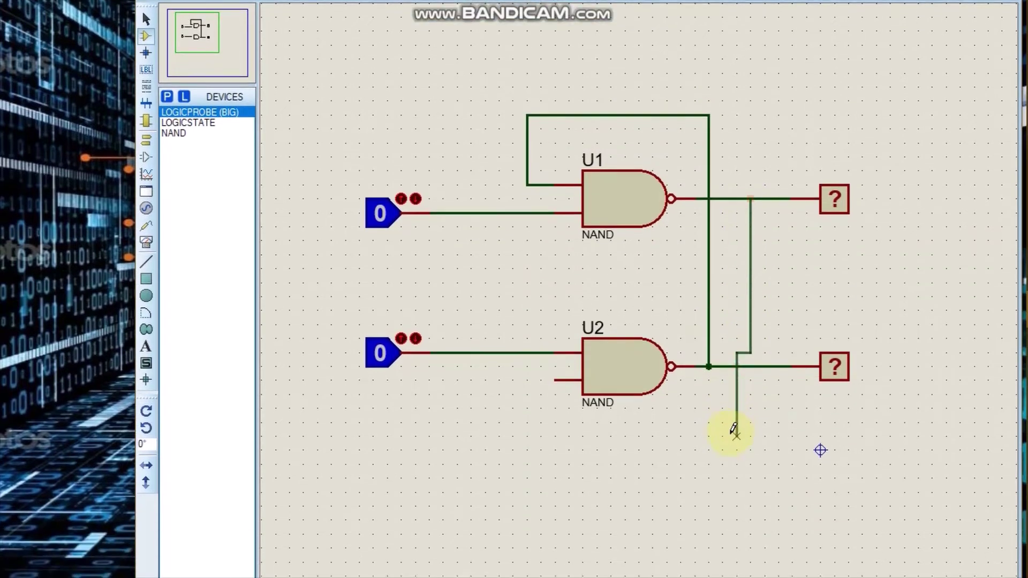
left_click(750, 421)
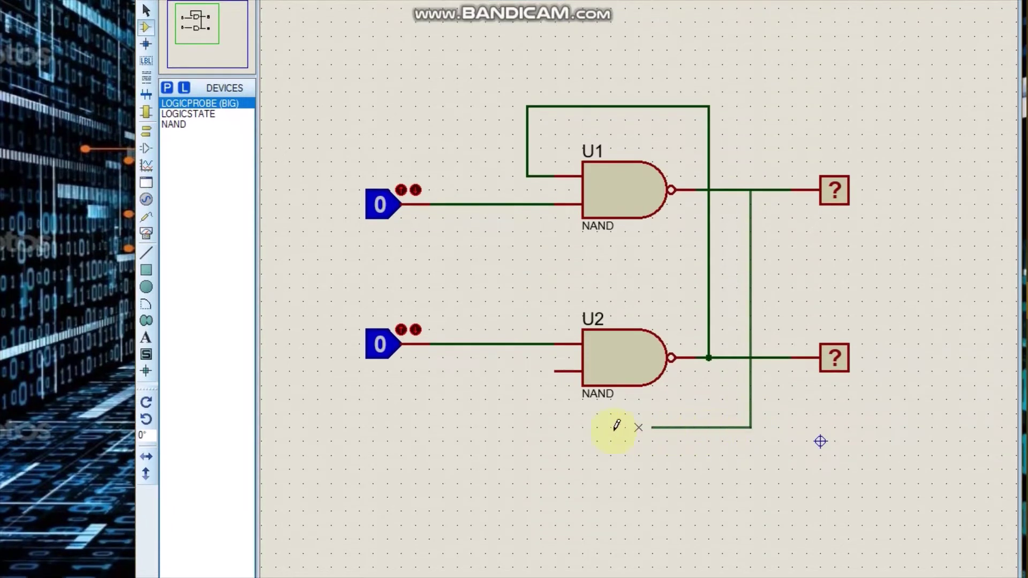
left_click(553, 371)
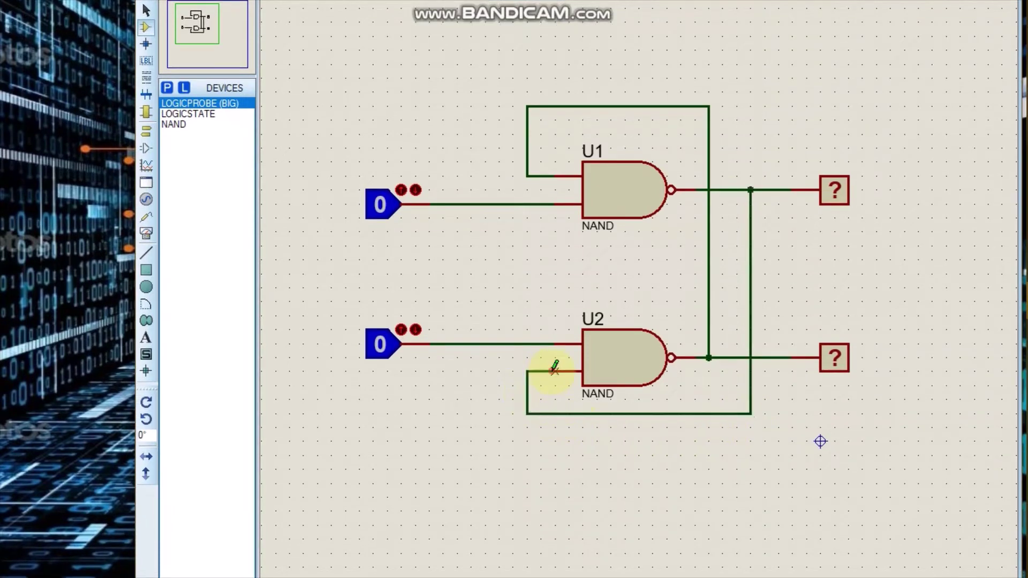
Set the logic state feeding U1 to 0 and the one feeding U2 to 1, returning from the reference figure to Proteus
left_click(383, 208)
left_click(379, 348)
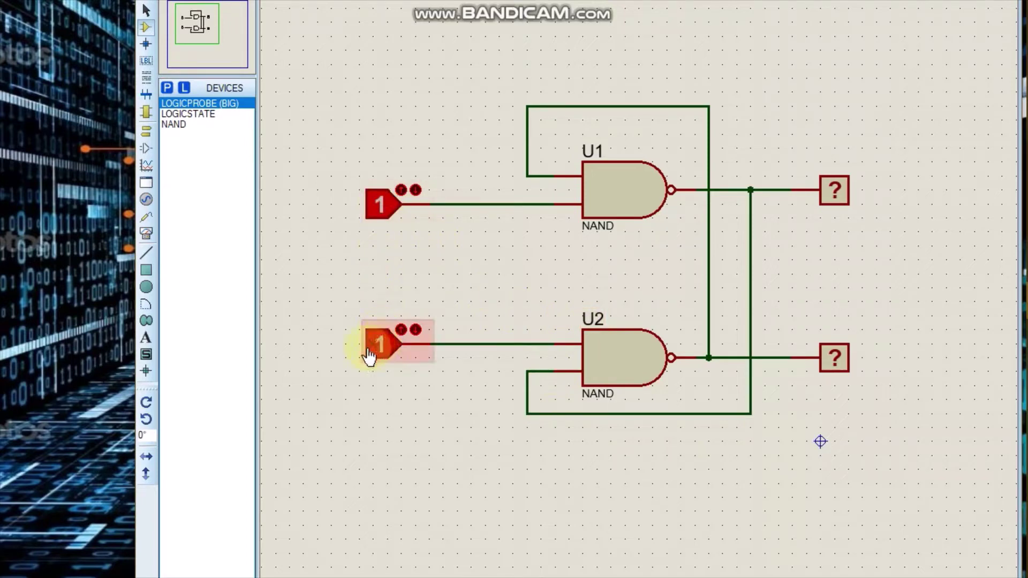
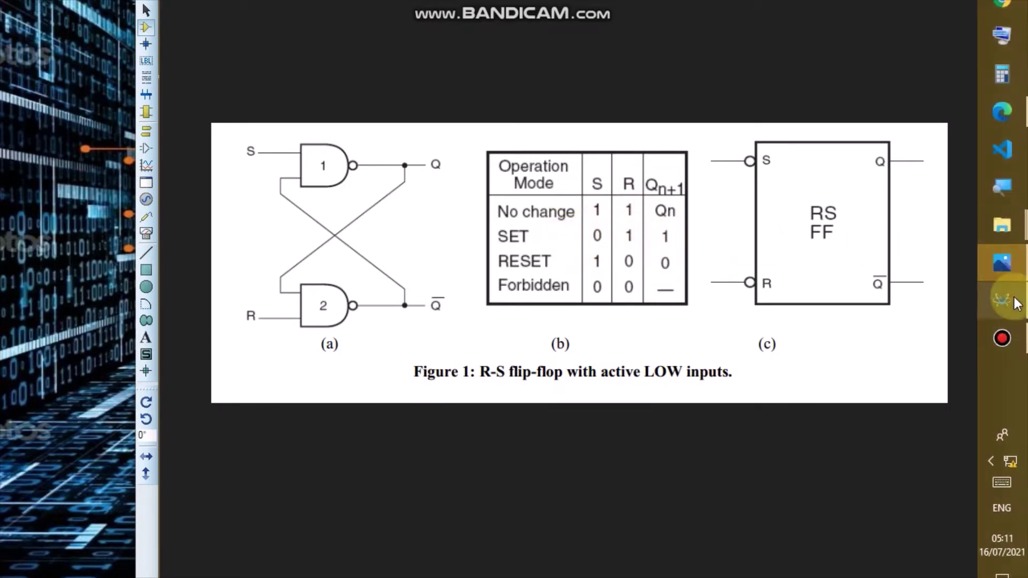
left_click(1012, 299)
left_click(387, 217)
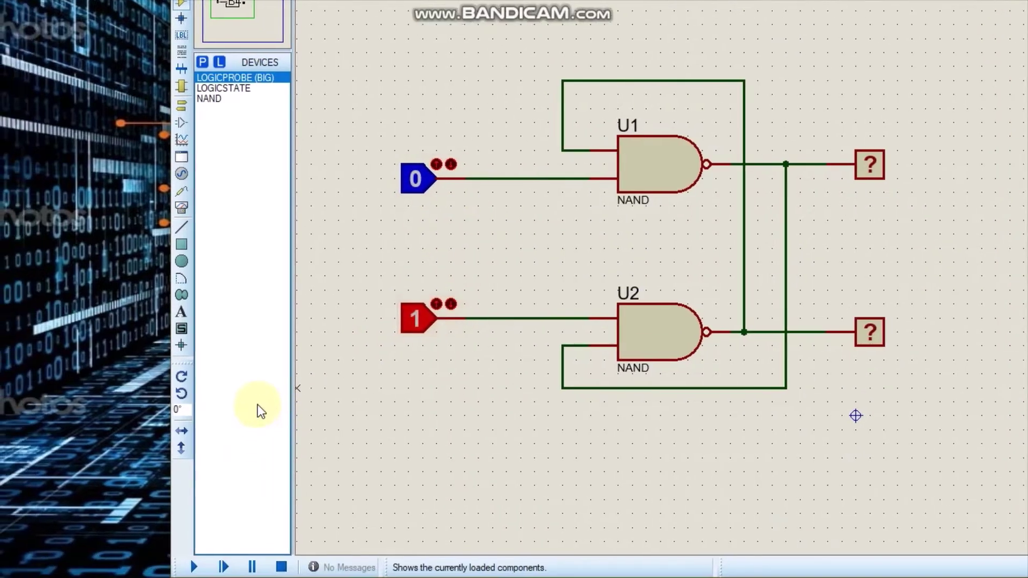
Place the text label "S" with a height of 0.2in above the logic state feeding U1
left_click(246, 313)
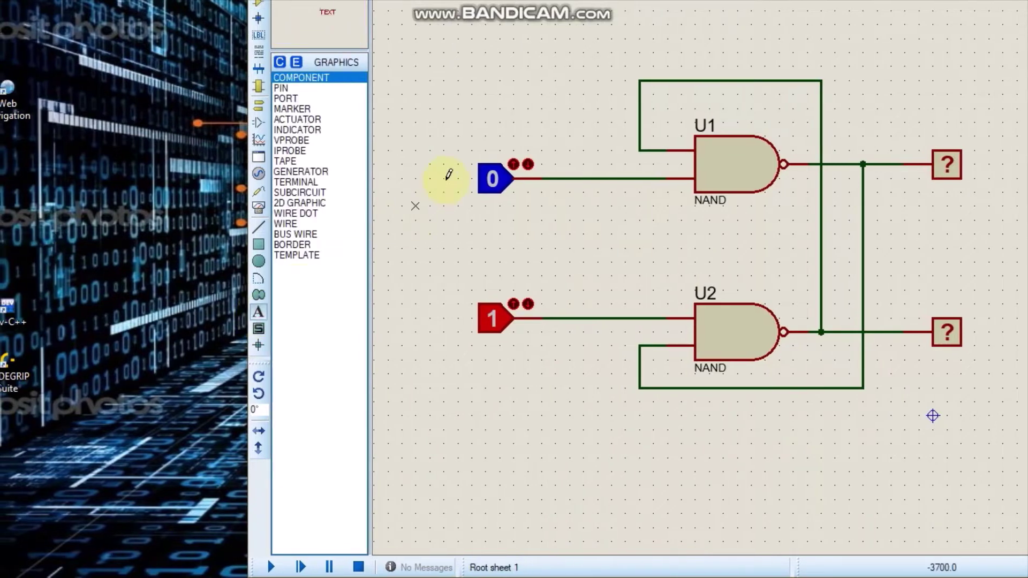
left_click(486, 144)
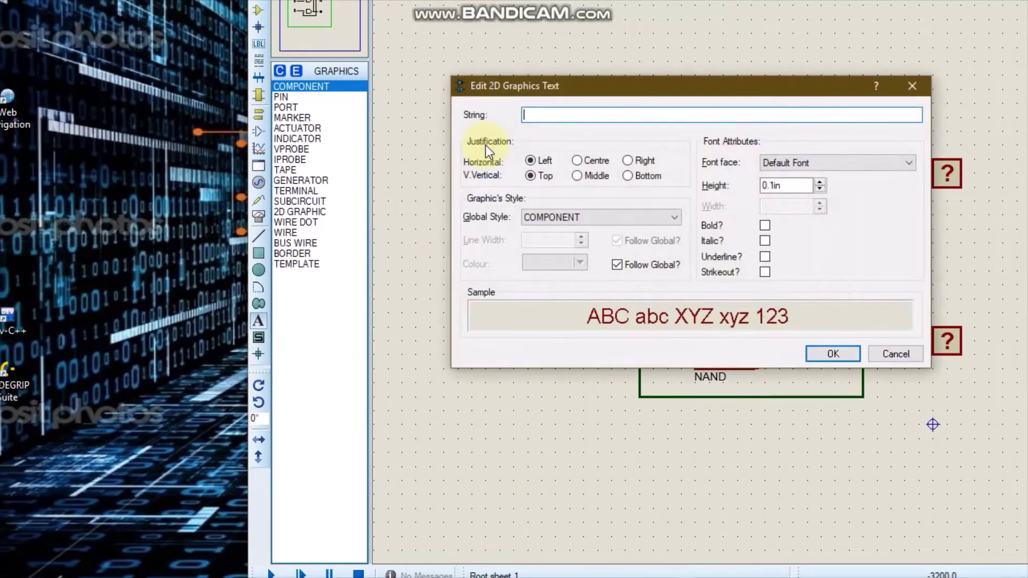
type("S")
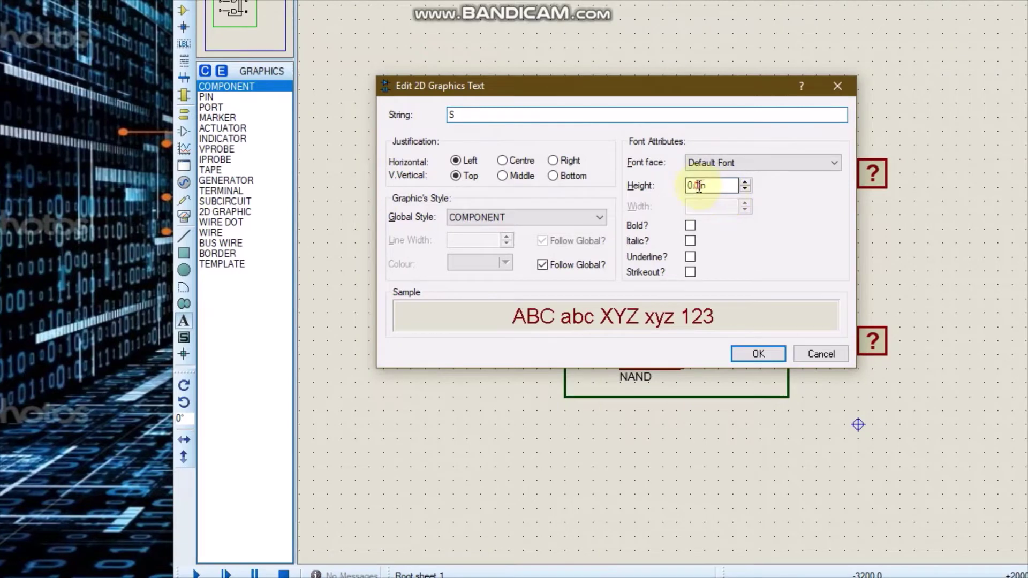
left_click(698, 185)
key("BackSpace")
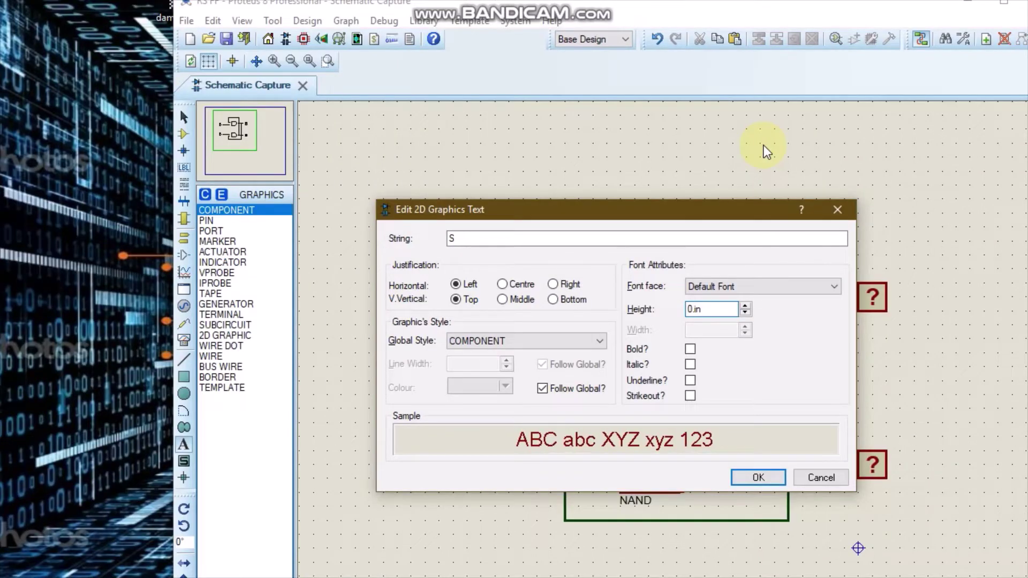
type("2")
key("Return")
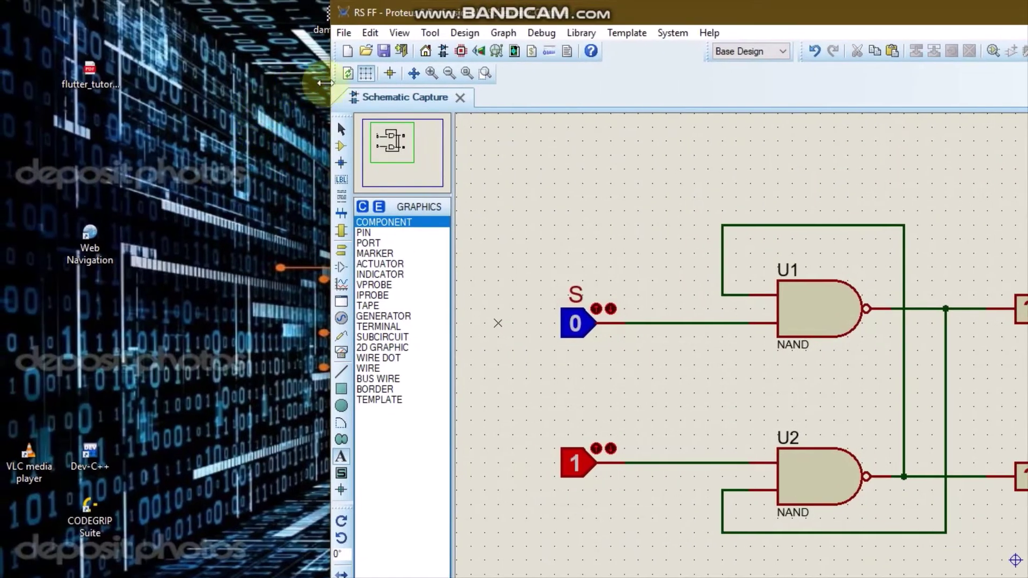
Copy the S label above the logic state feeding U2 and change its text to "R"
left_click(341, 145)
right_click(581, 281)
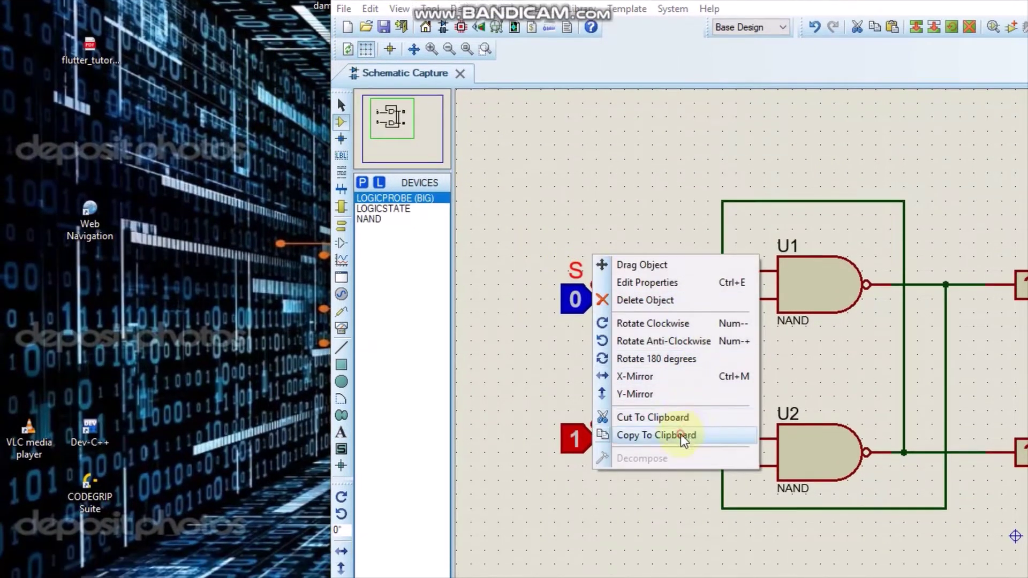
left_click(666, 449)
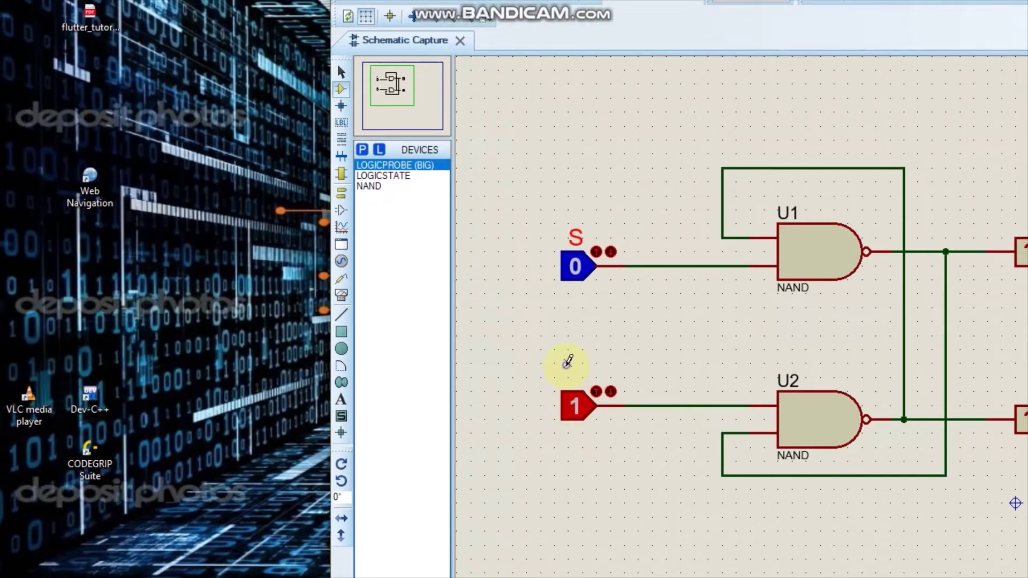
right_click(596, 353)
left_click(642, 467)
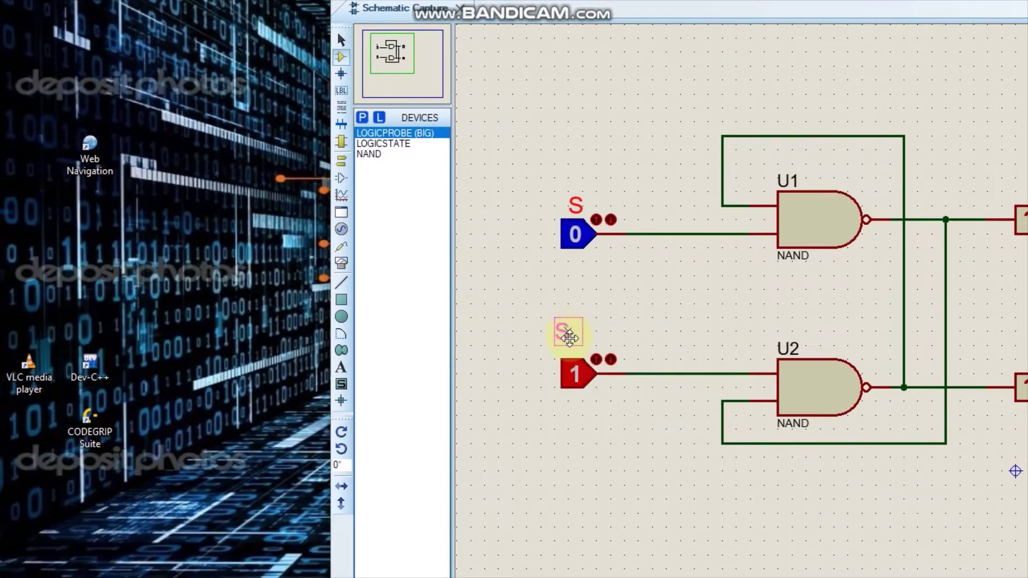
double_click(566, 345)
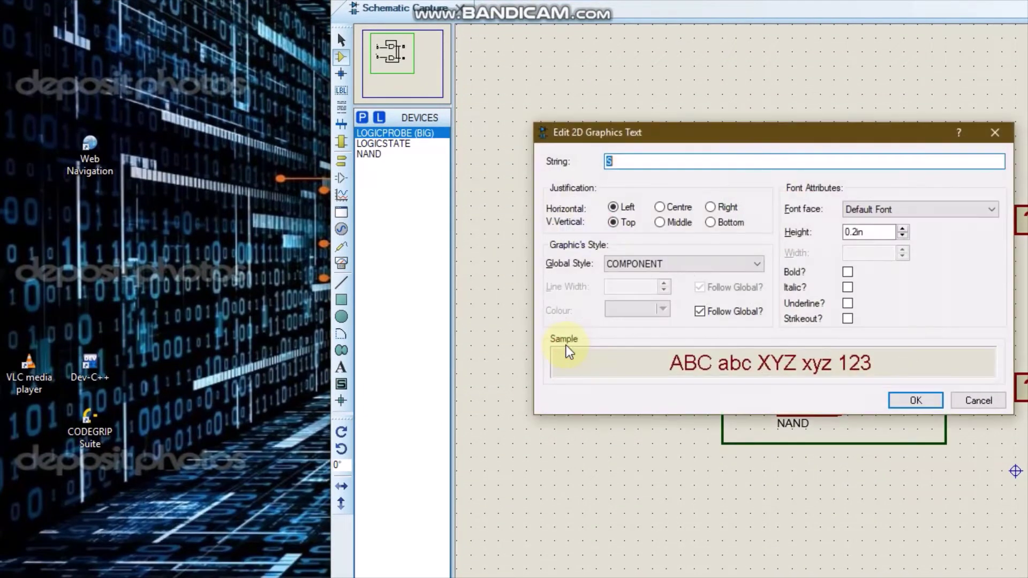
type("R")
key("Return")
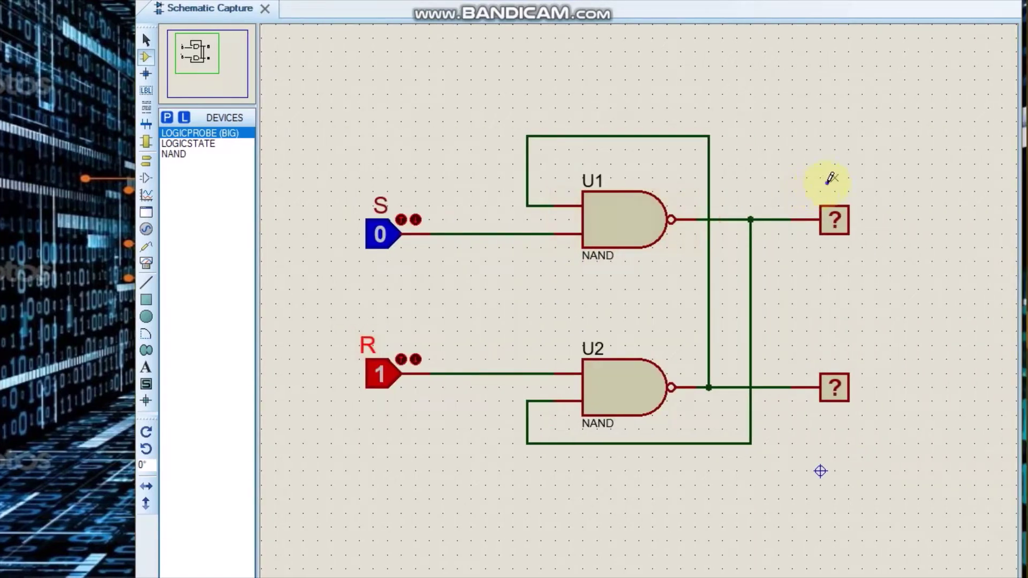
Paste the copied label above the logic probe on U1's output and change its text to "Q"
right_click(830, 179)
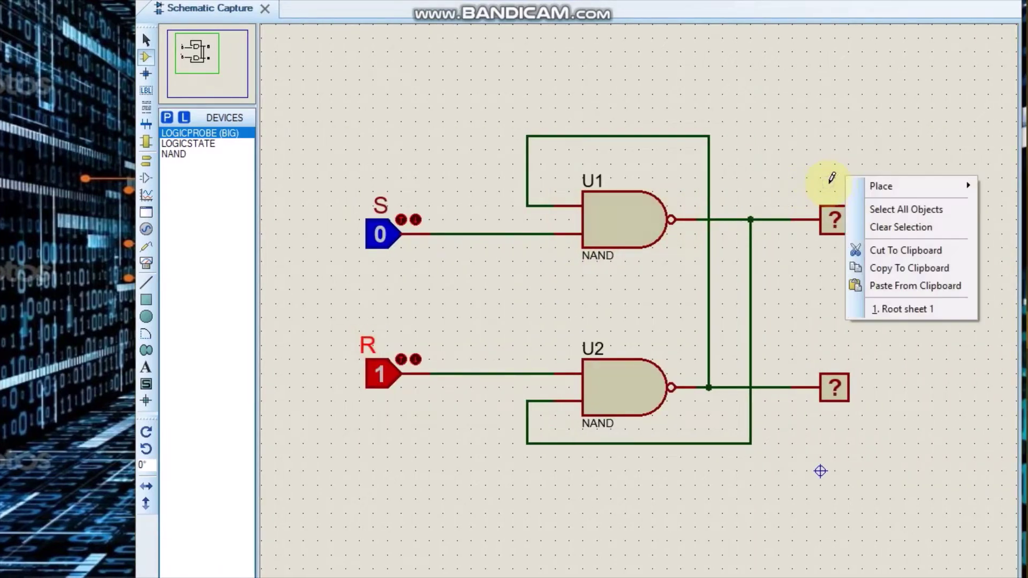
left_click(889, 290)
left_click(839, 194)
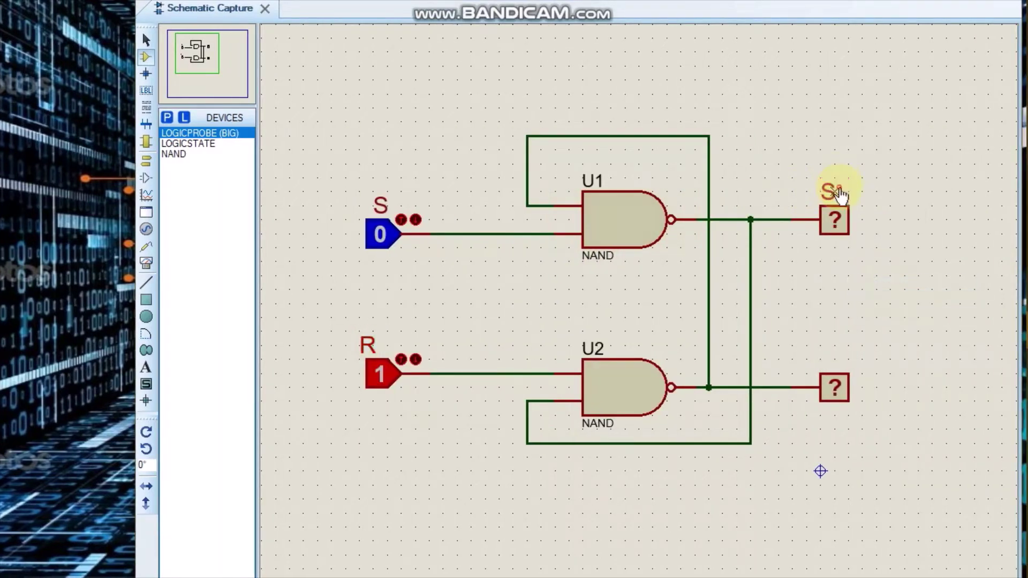
double_click(828, 191)
type("Q")
key("Return")
Paste the copied label above the logic probe on U2's output and change its text to "!Q"
right_click(832, 357)
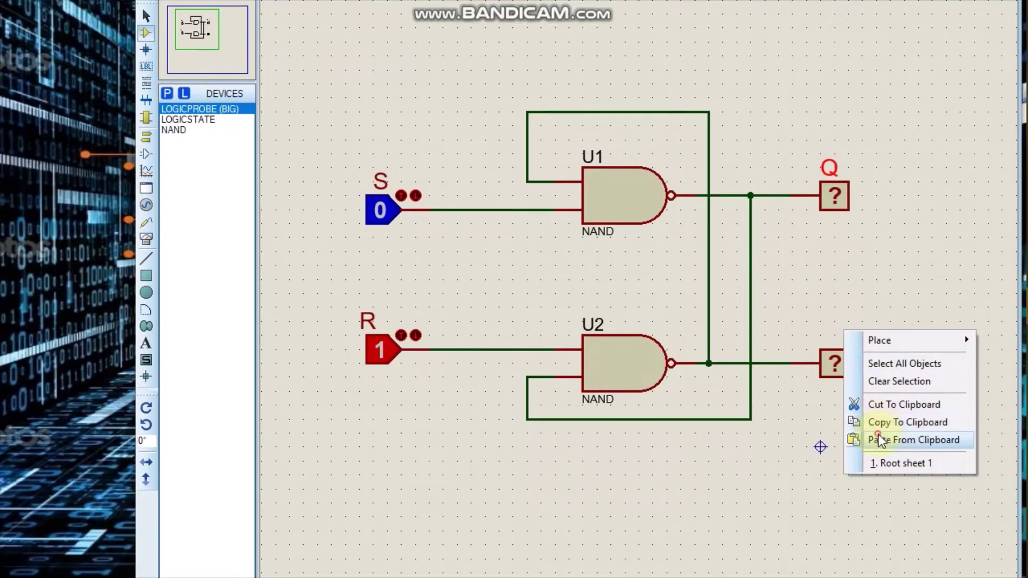
left_click(880, 459)
left_click(834, 333)
double_click(828, 329)
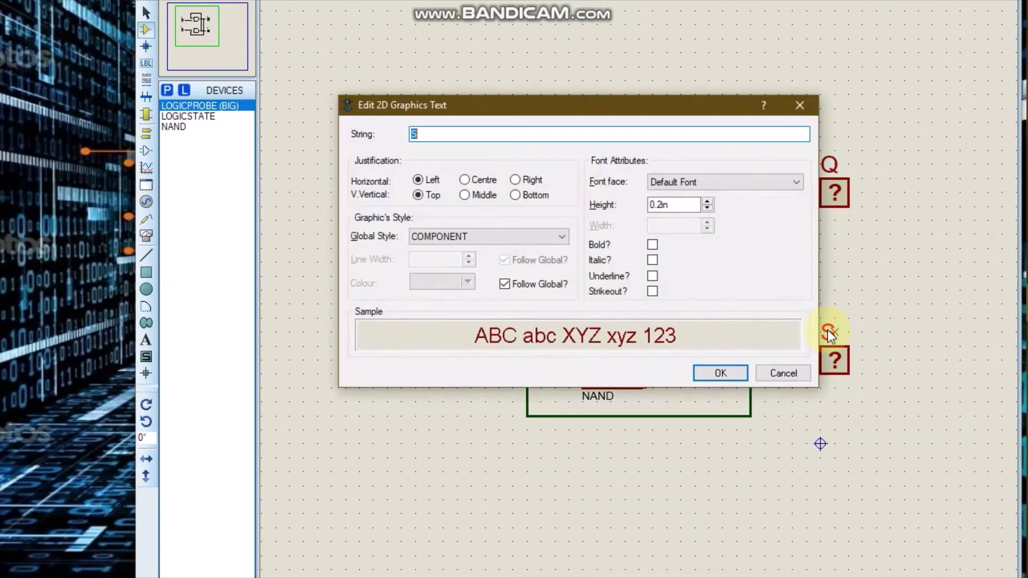
type("!Q")
key("Return")
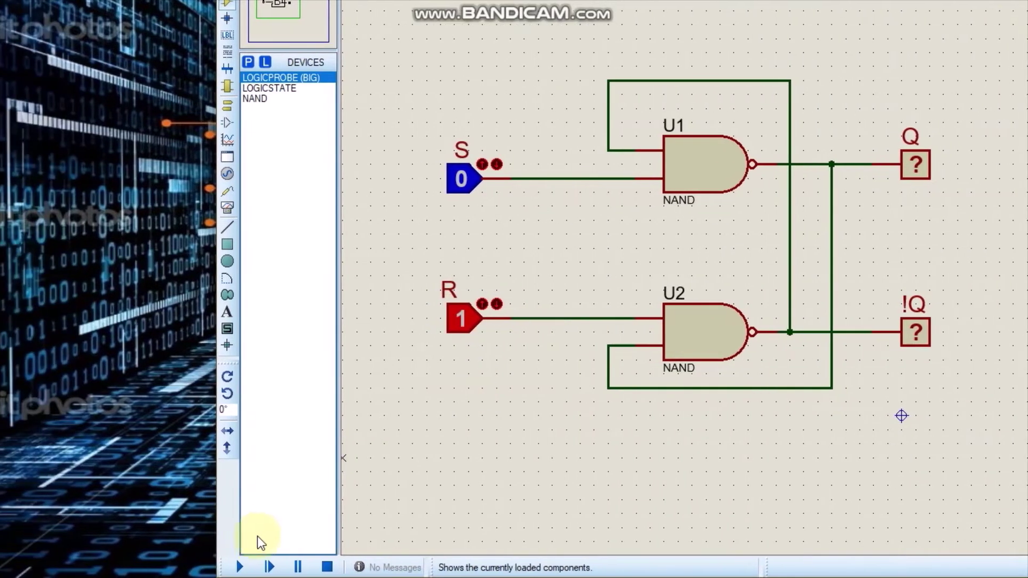
Run the simulation and compare the Q and !Q probes with the truth table in active low.png in Photos, returning to Proteus
left_click(262, 562)
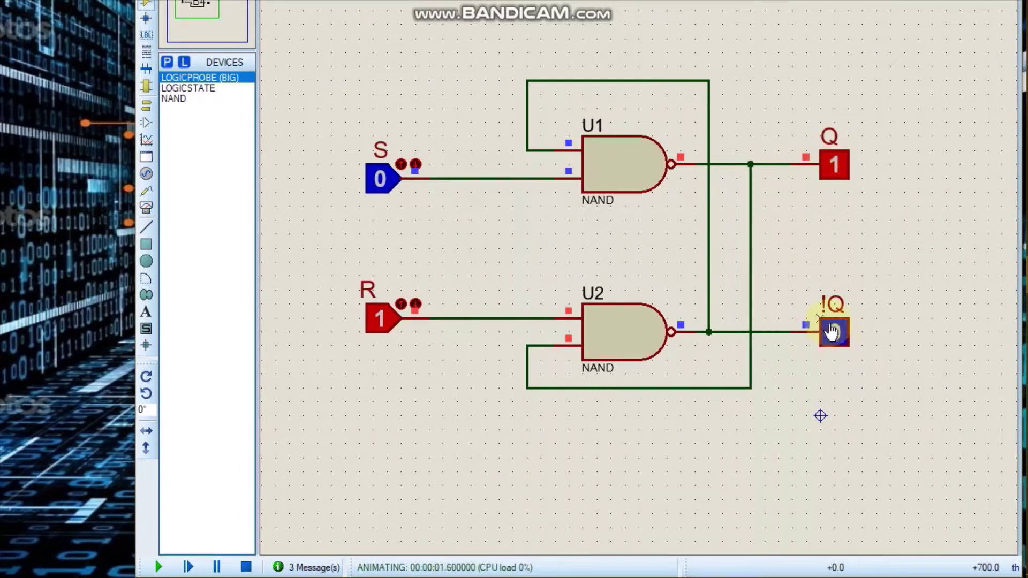
left_click(837, 343)
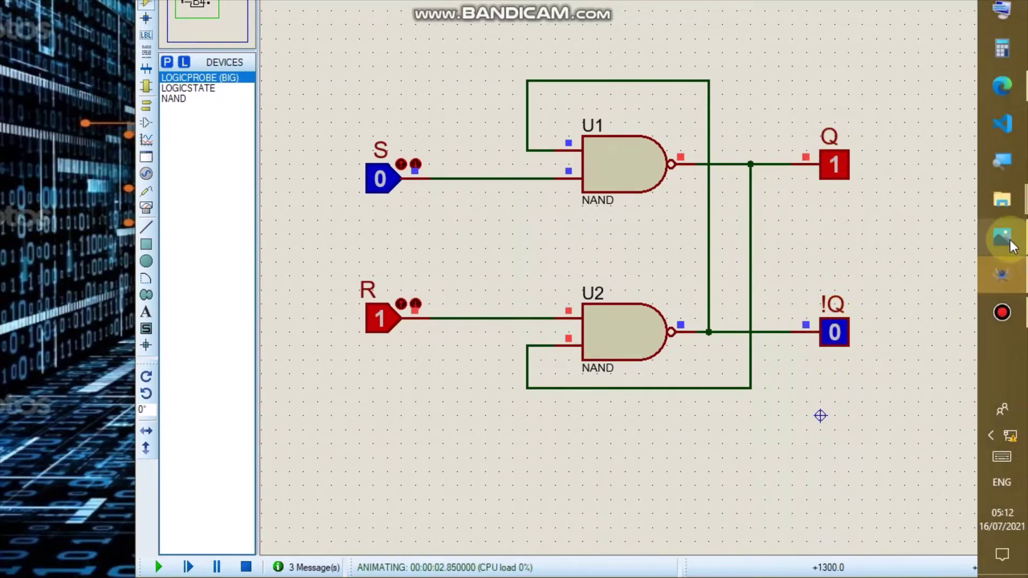
mouse_move(1001, 237)
mouse_move(884, 232)
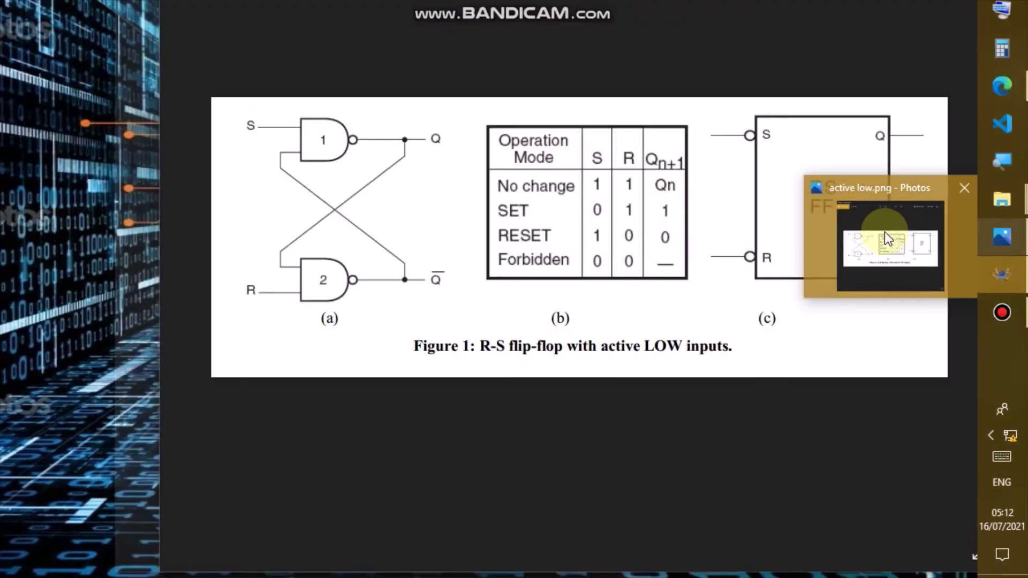
left_click(882, 231)
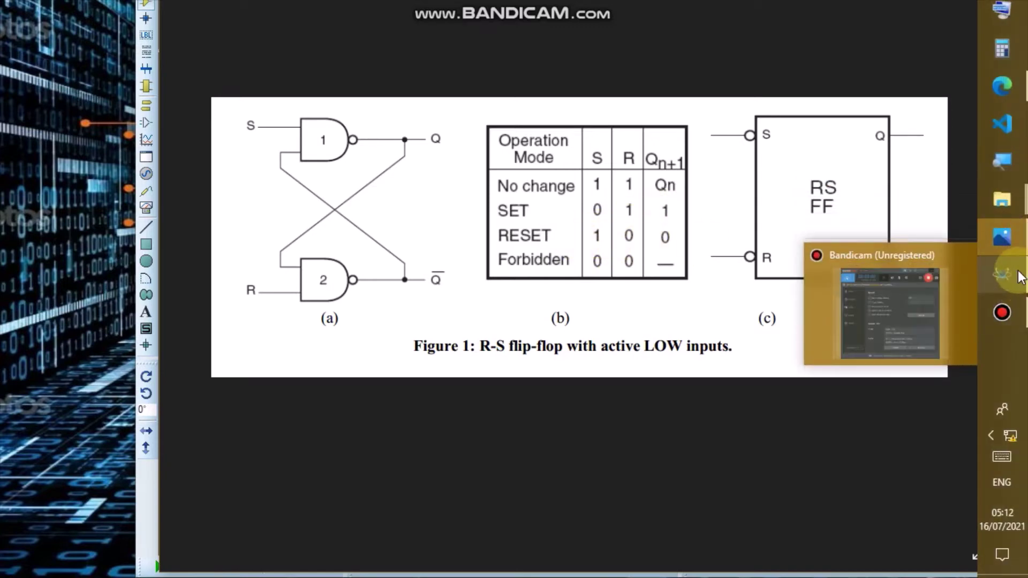
left_click(1020, 278)
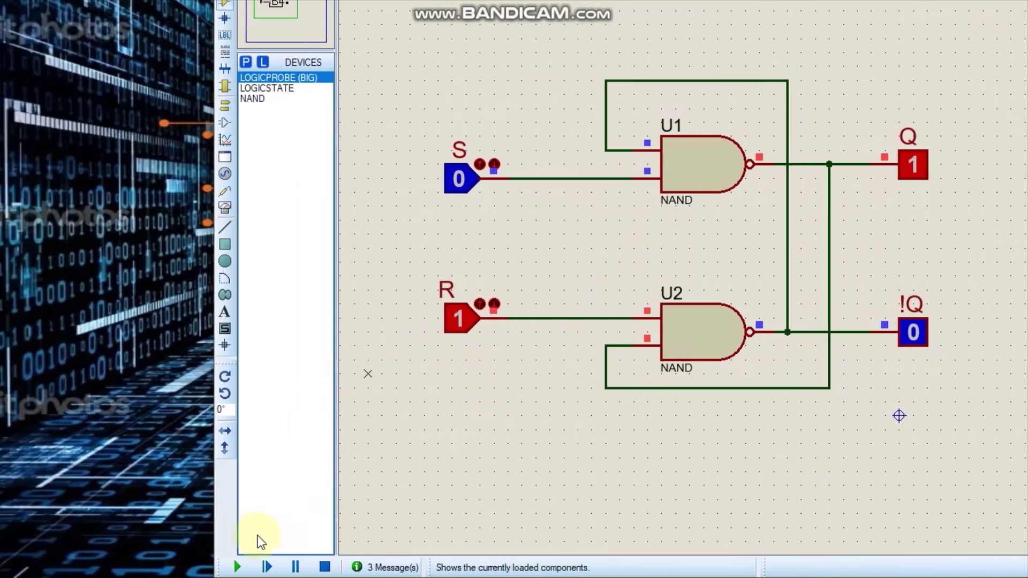
Stop the simulation and rerun it with S set to 1 and R set to 0
left_click(325, 567)
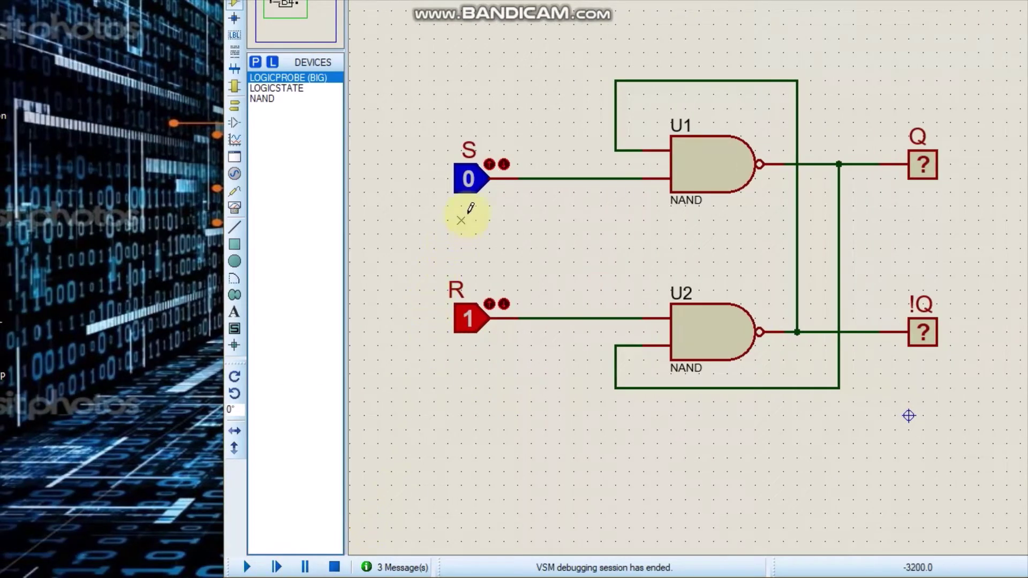
left_click(472, 187)
left_click(476, 321)
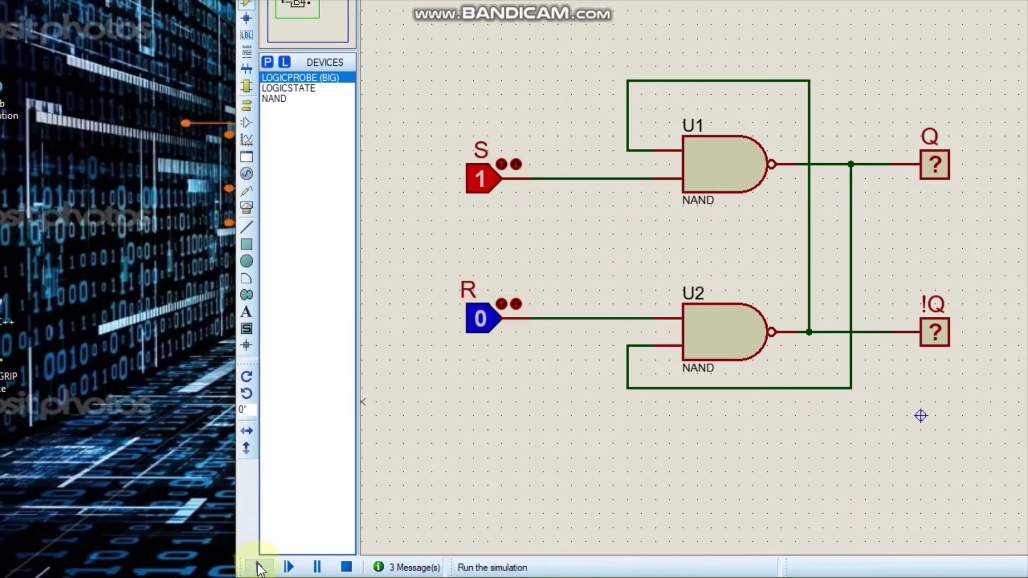
left_click(259, 568)
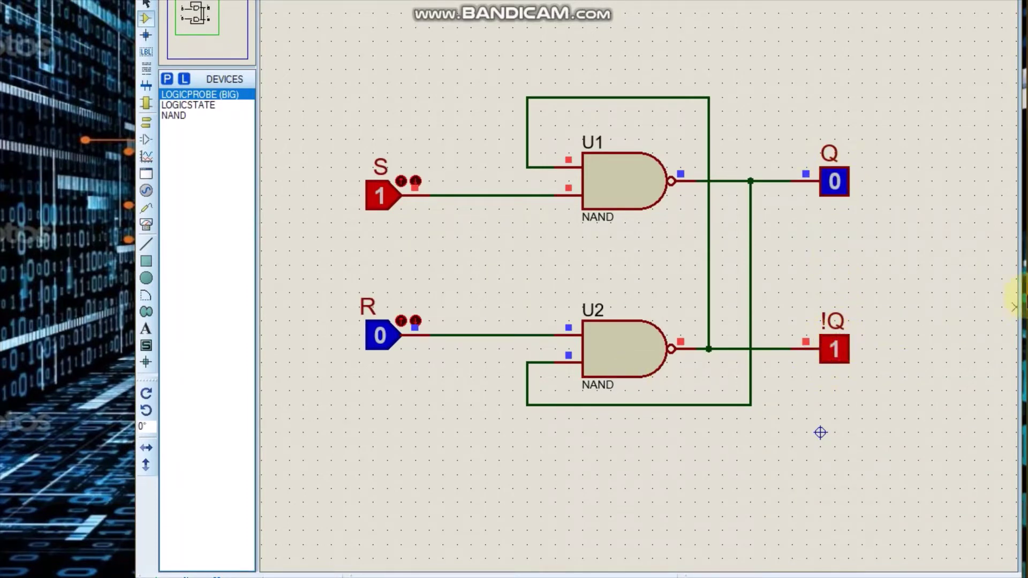
Consult the truth table in active low.png in Photos, return to Proteus and set R to 1 in the running simulation
mouse_move(1001, 253)
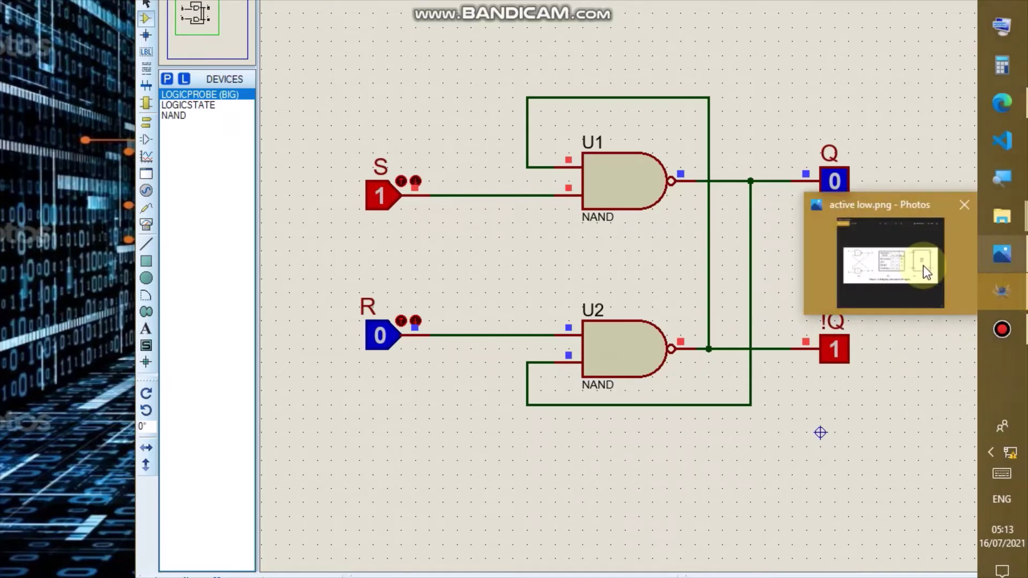
left_click(927, 272)
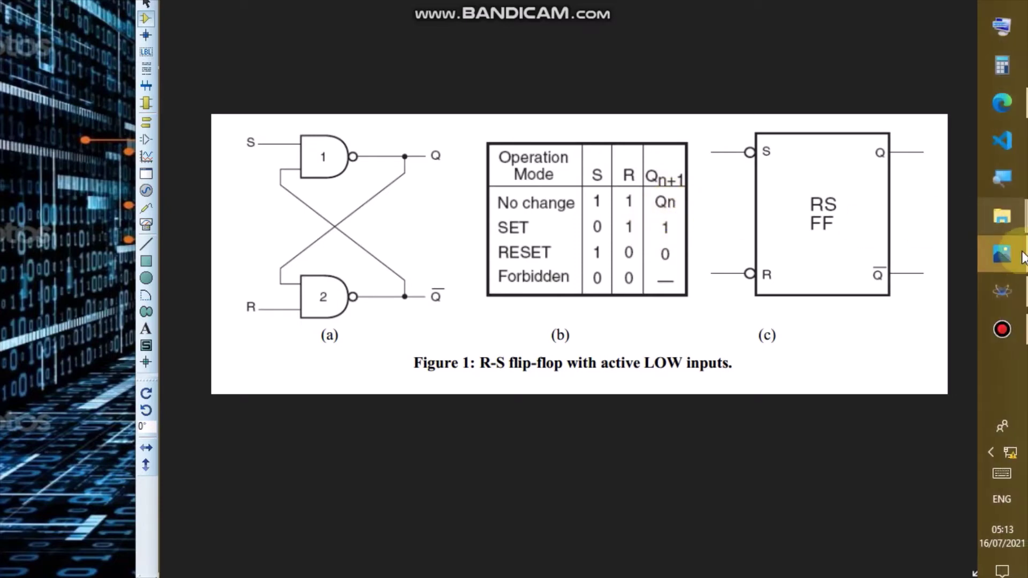
left_click(1018, 292)
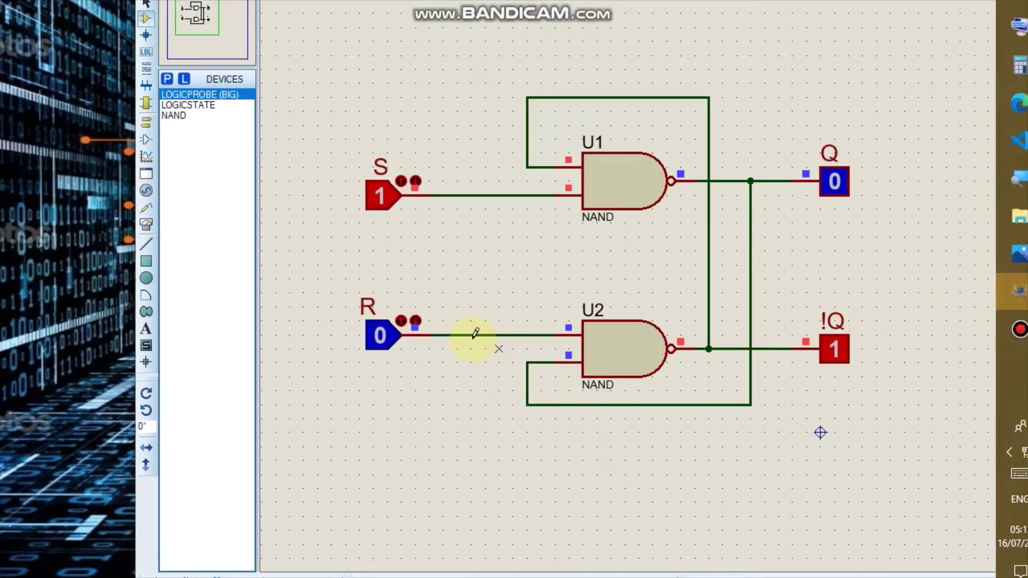
left_click(381, 338)
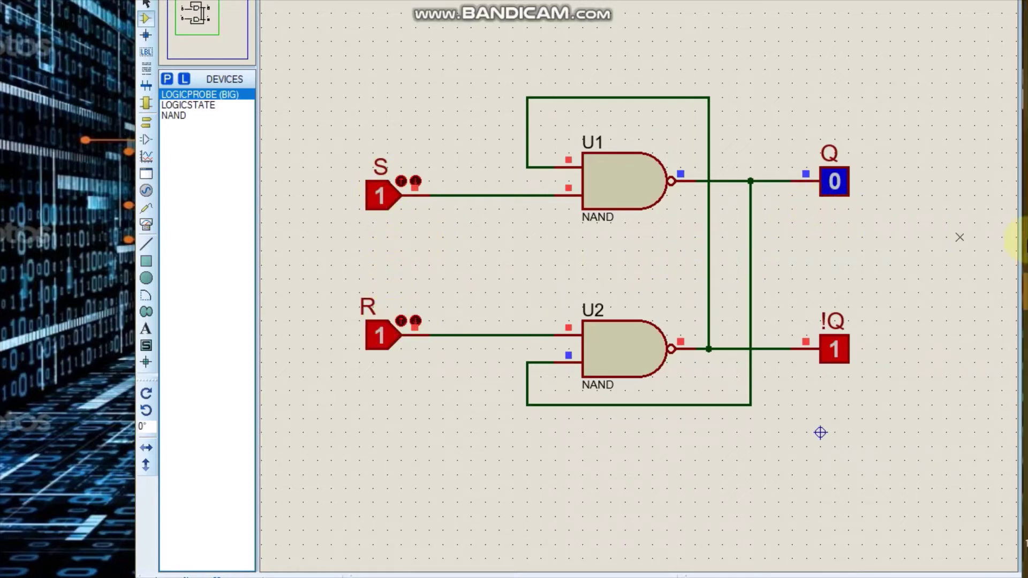
Check the forbidden row of the active-low truth table in Photos, return to Proteus and set S and R to 0 in the running simulation
mouse_move(1022, 255)
left_click(897, 257)
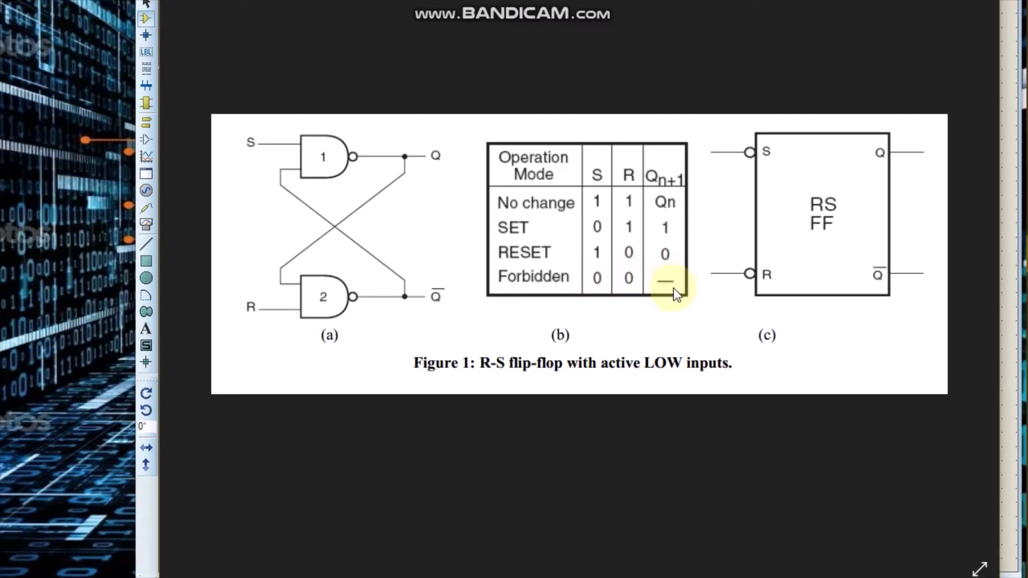
mouse_move(1024, 252)
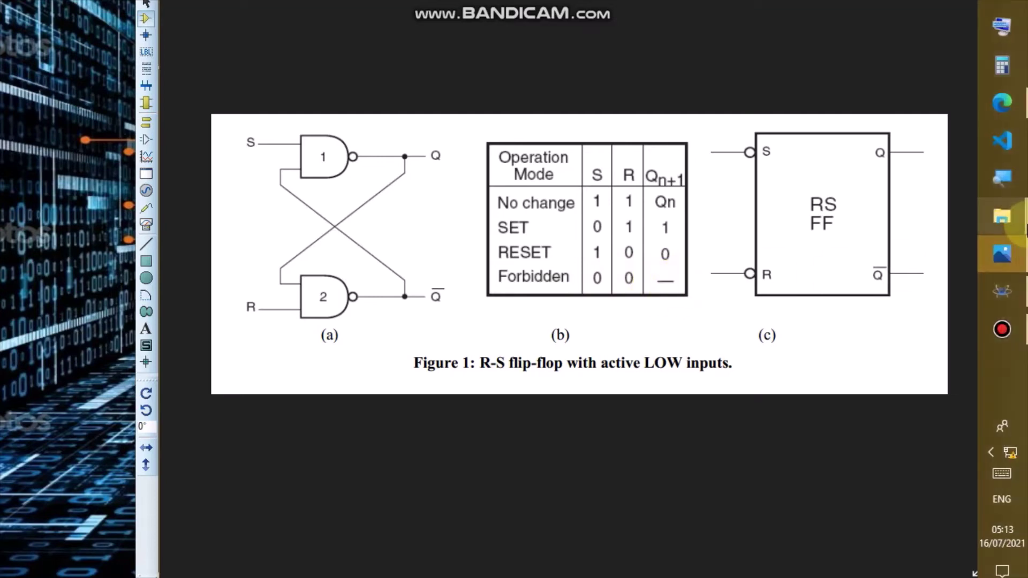
mouse_move(1023, 295)
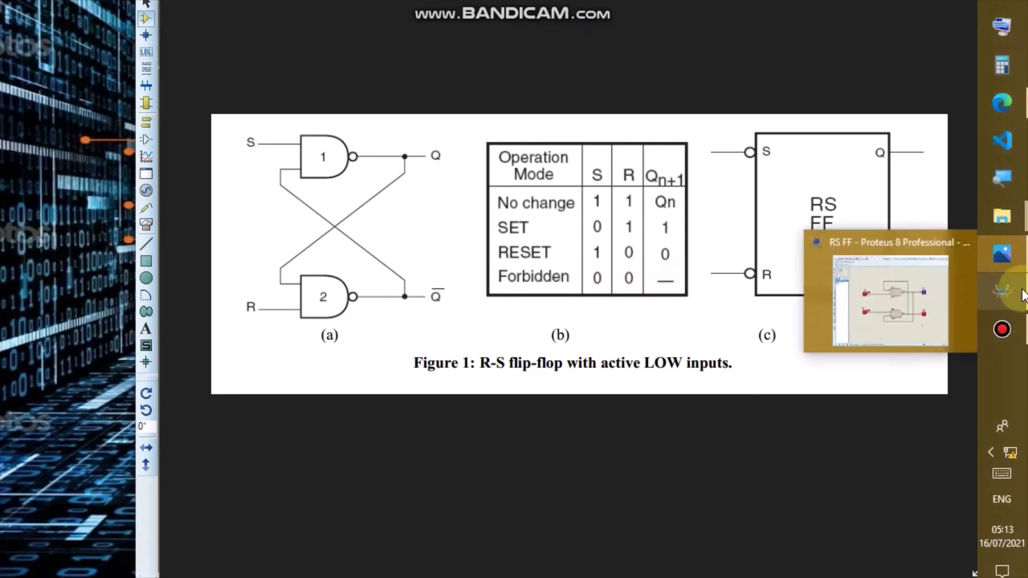
left_click(946, 304)
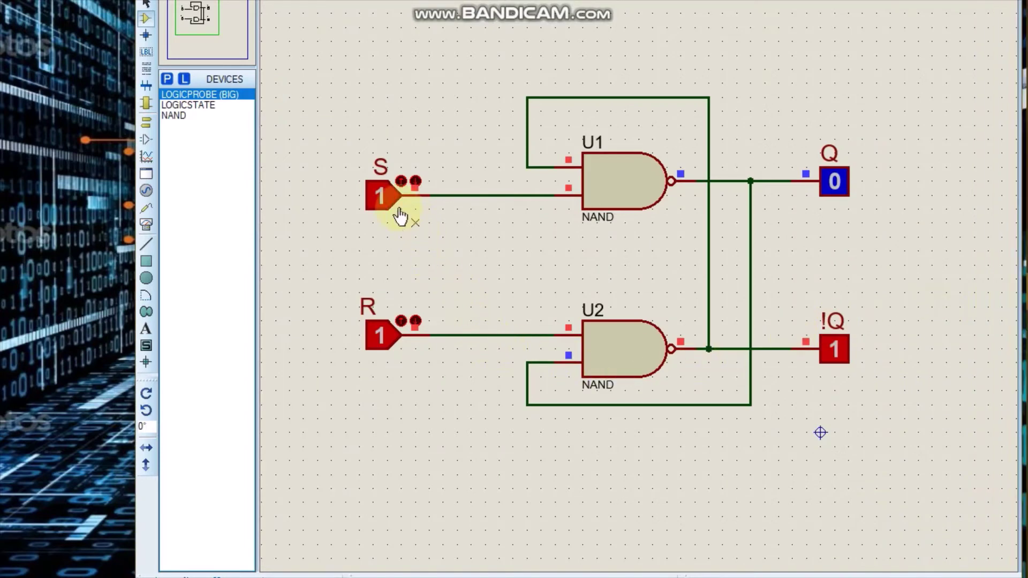
left_click(384, 203)
left_click(383, 340)
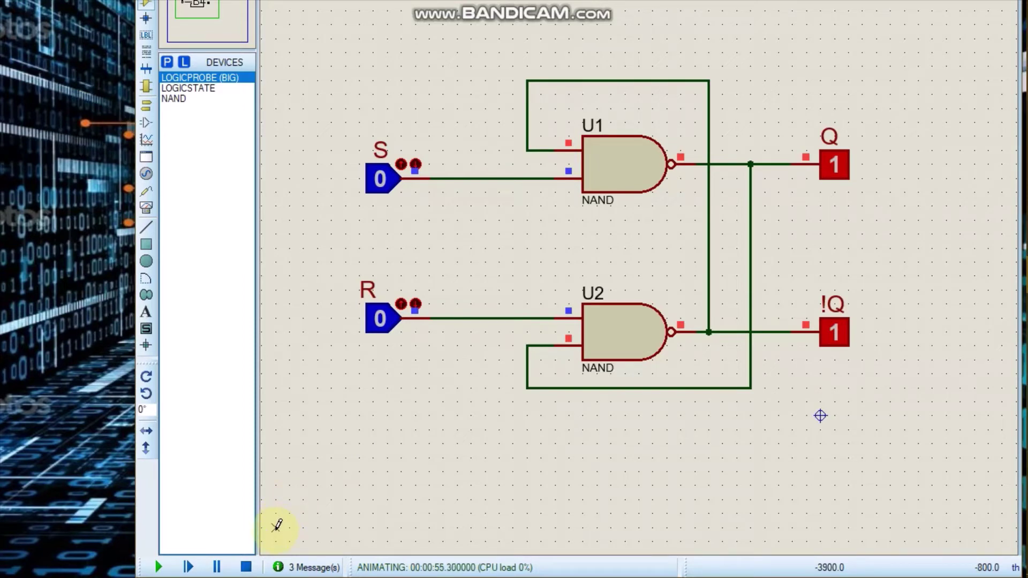
Stop the simulation, examine the R-S flip-flop figure with active HIGH inputs in Photos, and return to Proteus
left_click(258, 567)
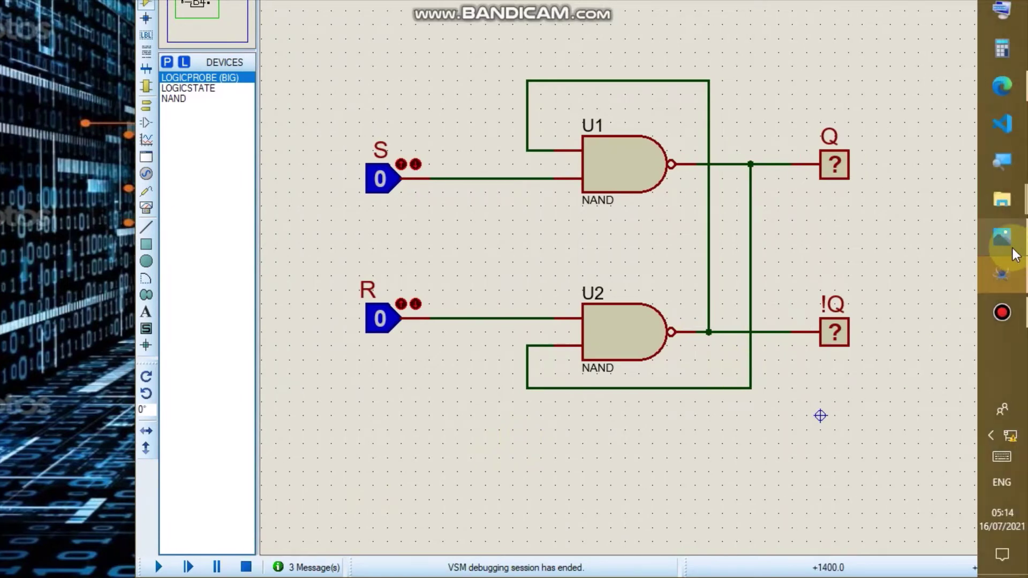
left_click(1016, 257)
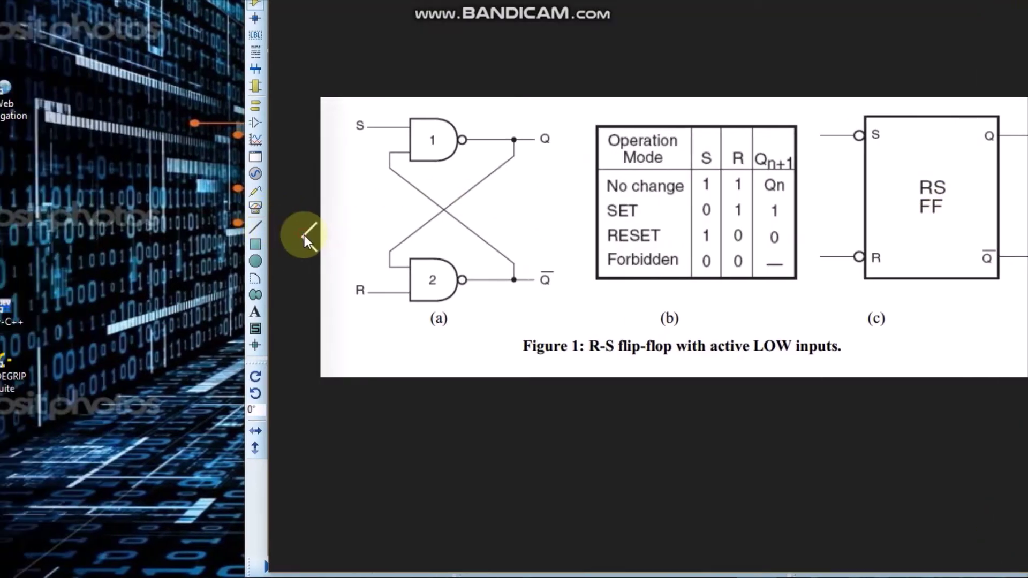
left_click(227, 234)
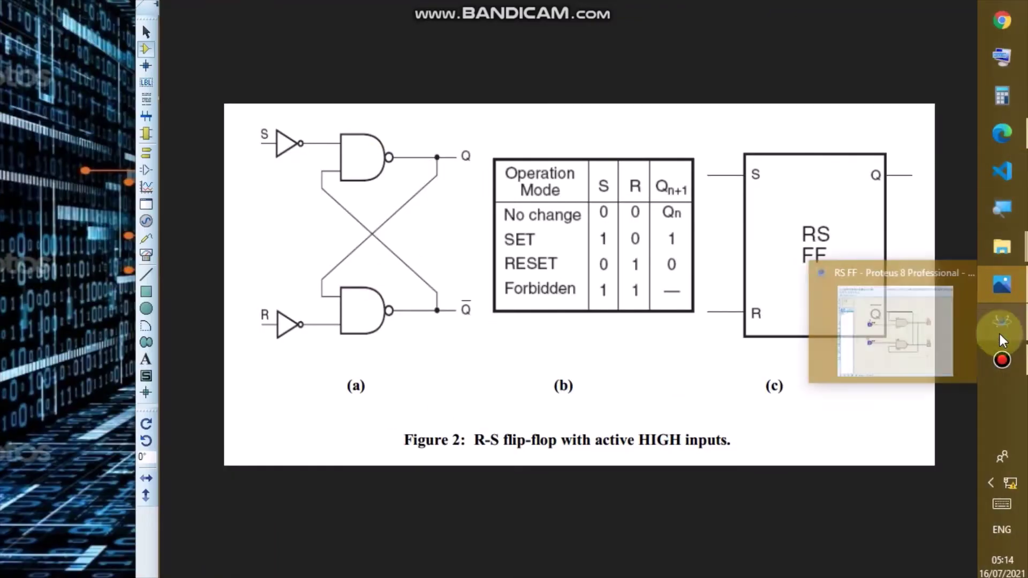
left_click(1000, 336)
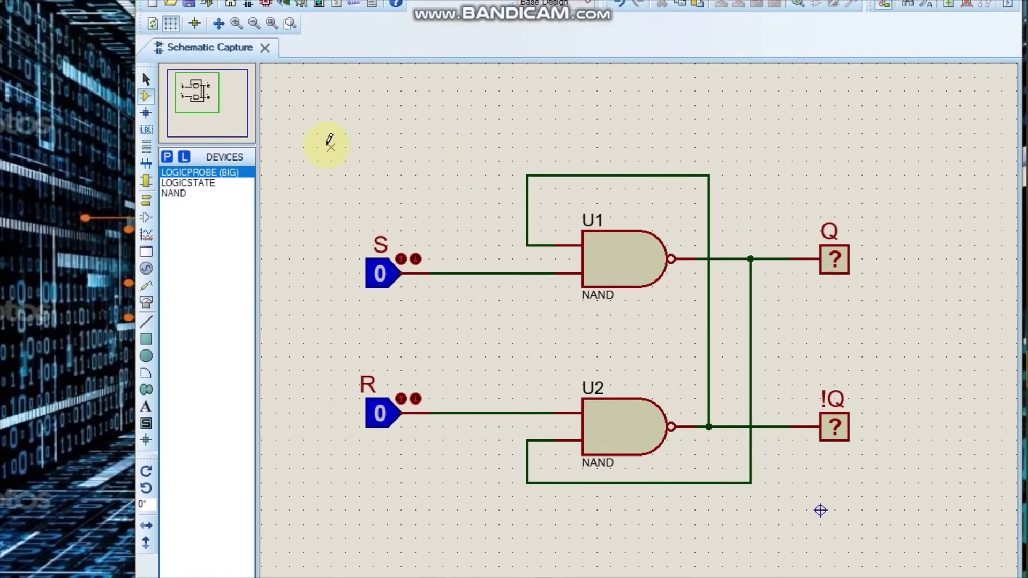
Find the NOT simple digital inverter in the device library and add it to the schematic's device list
type("p")
type("NO")
type("T")
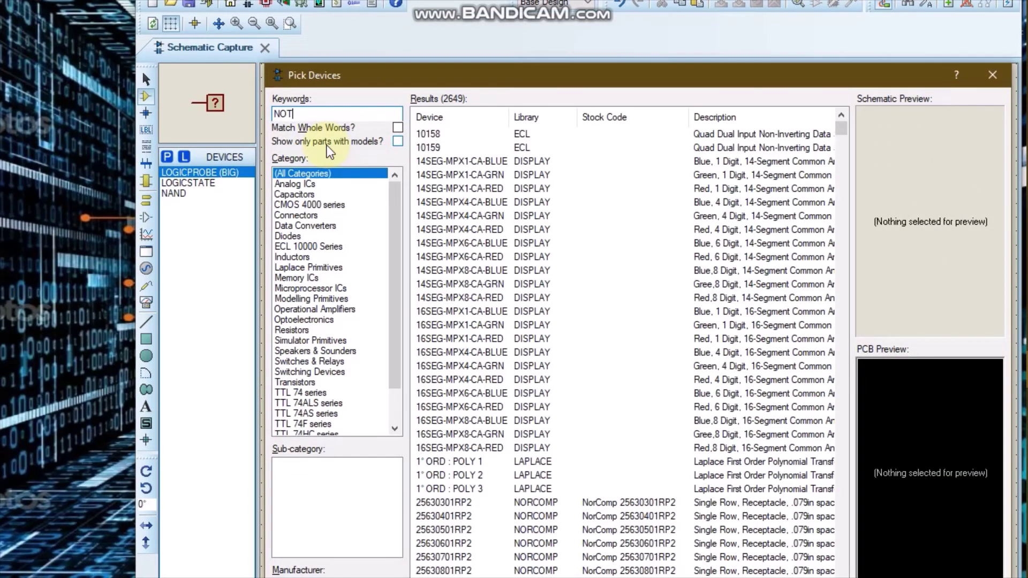
key("Up")
key("Up")
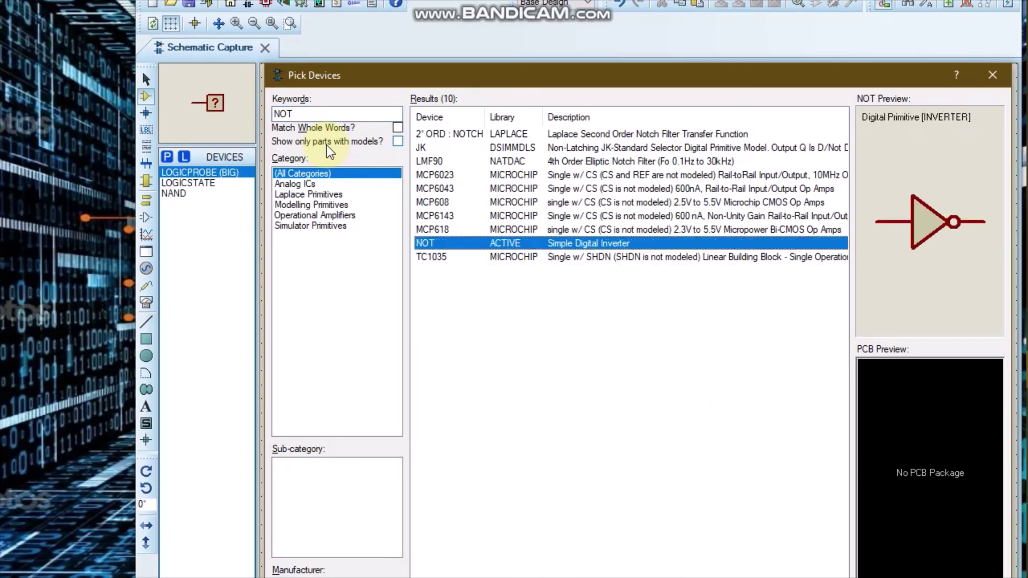
double_click(430, 243)
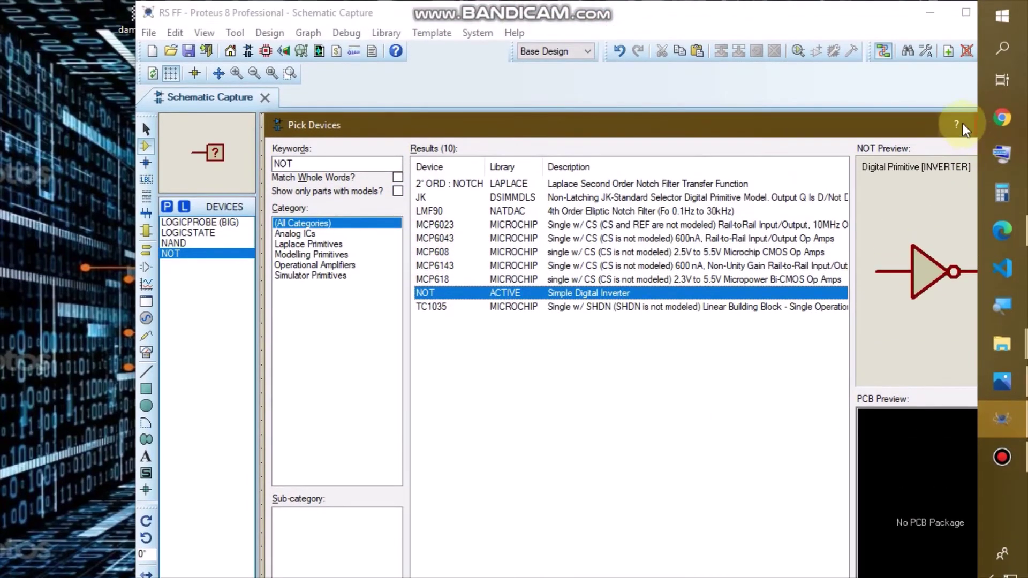
left_click(994, 126)
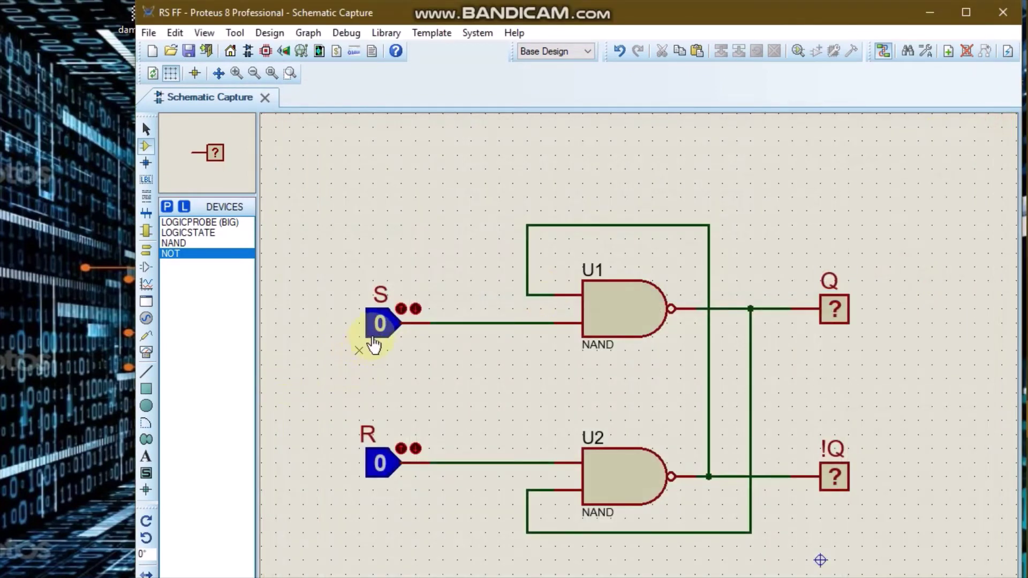
Insert a NOT gate between the S logic state and U1's lower input, wiring both of its ends
left_click(461, 323)
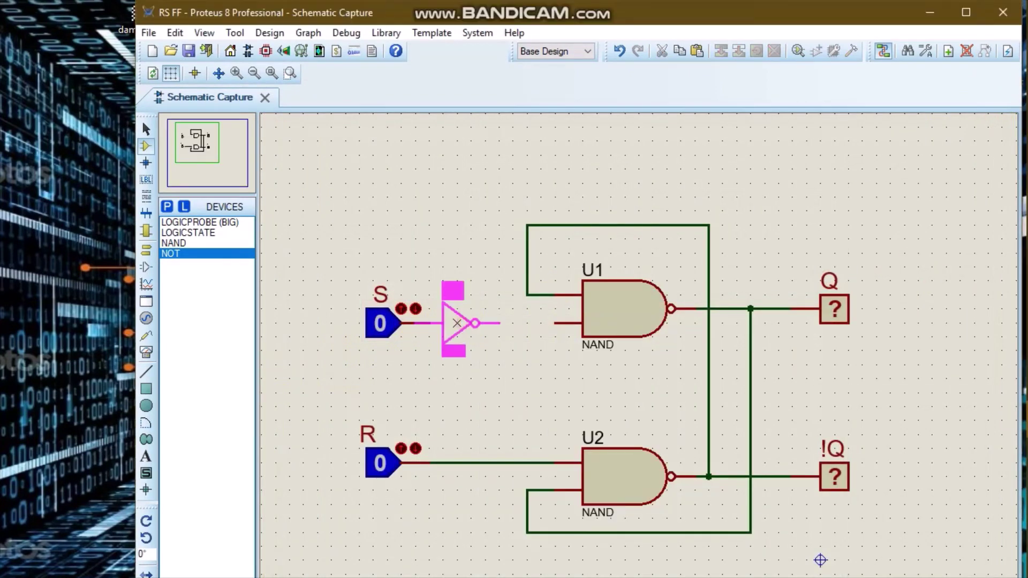
left_click(456, 320)
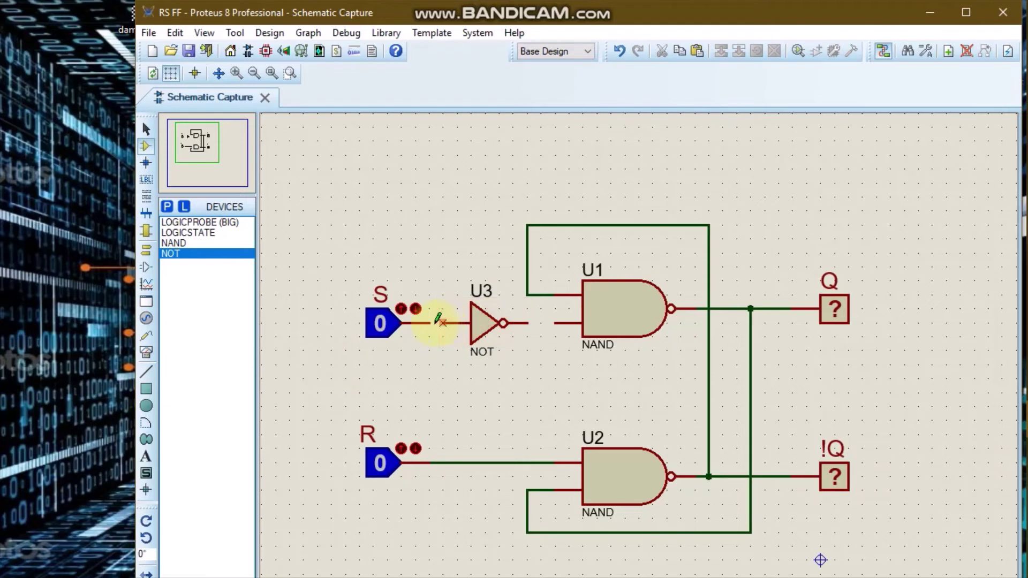
left_click(527, 322)
Insert a second NOT gate between the R logic state and U2's upper input, aligned below the first inverter and wired at both ends
left_click(487, 465)
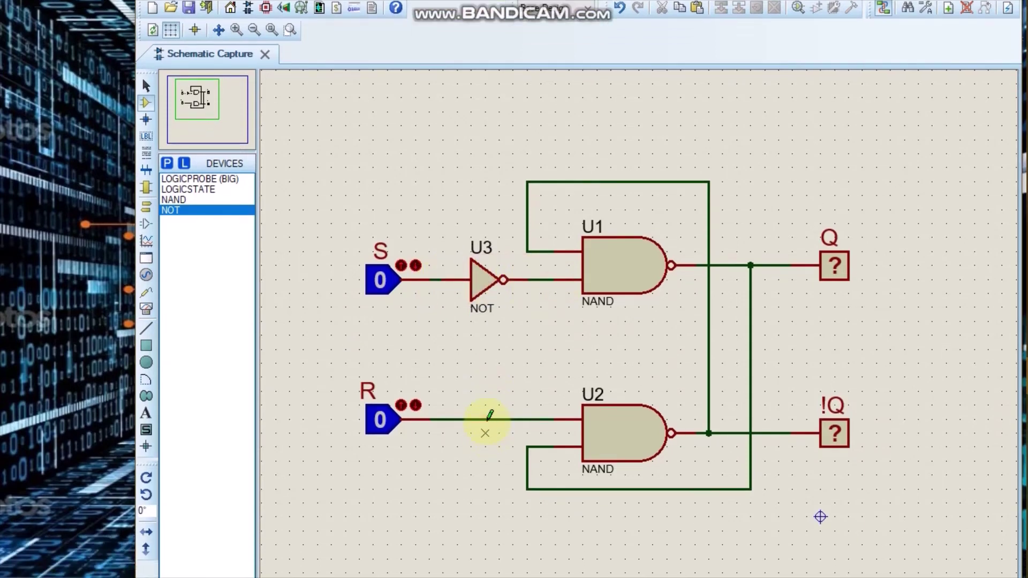
right_click(487, 418)
right_click(485, 418)
left_click(485, 418)
left_click(485, 419)
left_click(505, 419)
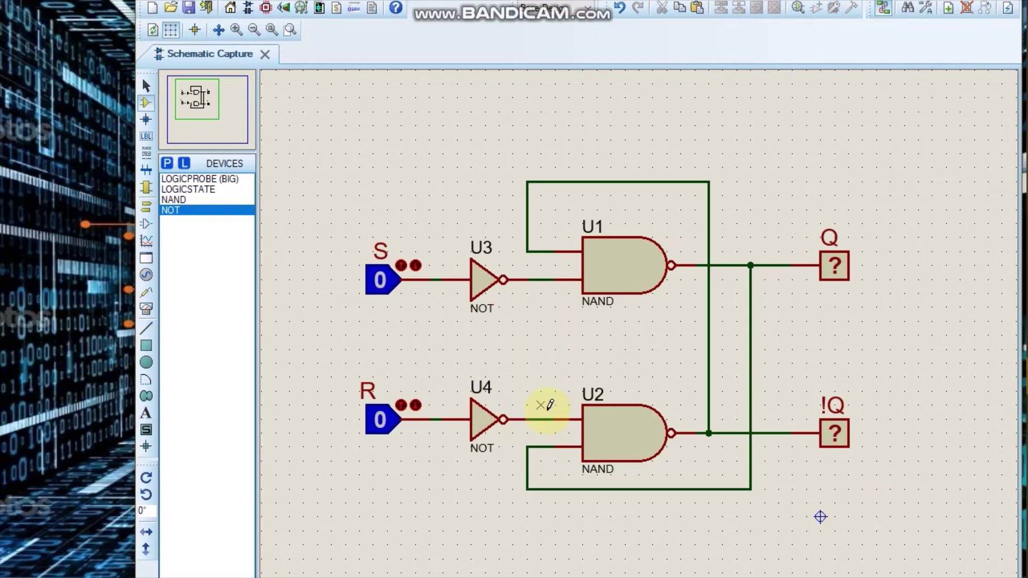
Consult the active-high truth table in Photos, return to Proteus, set S to 1 with R at 0, and run the simulation
left_click(1003, 342)
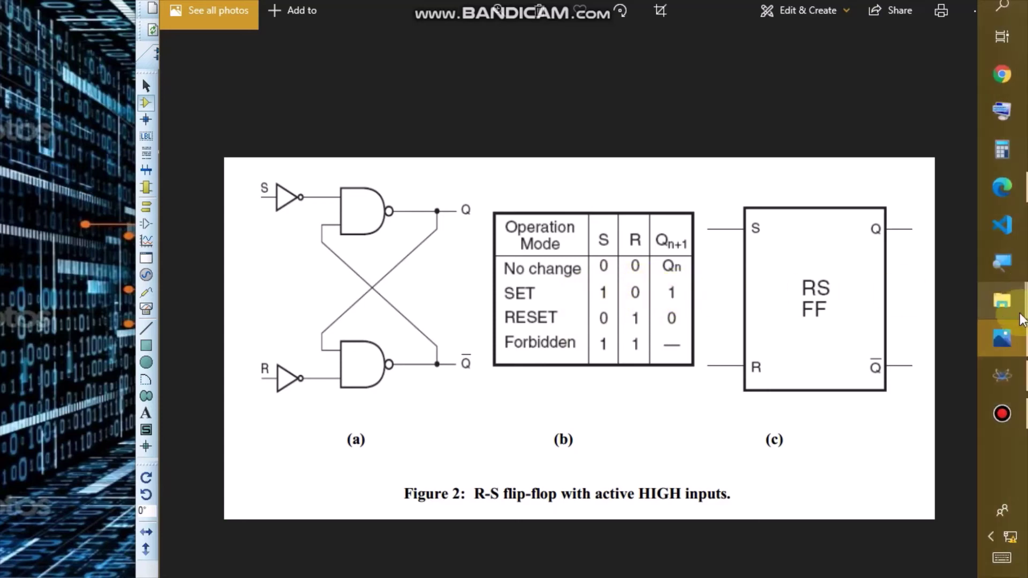
left_click(1003, 370)
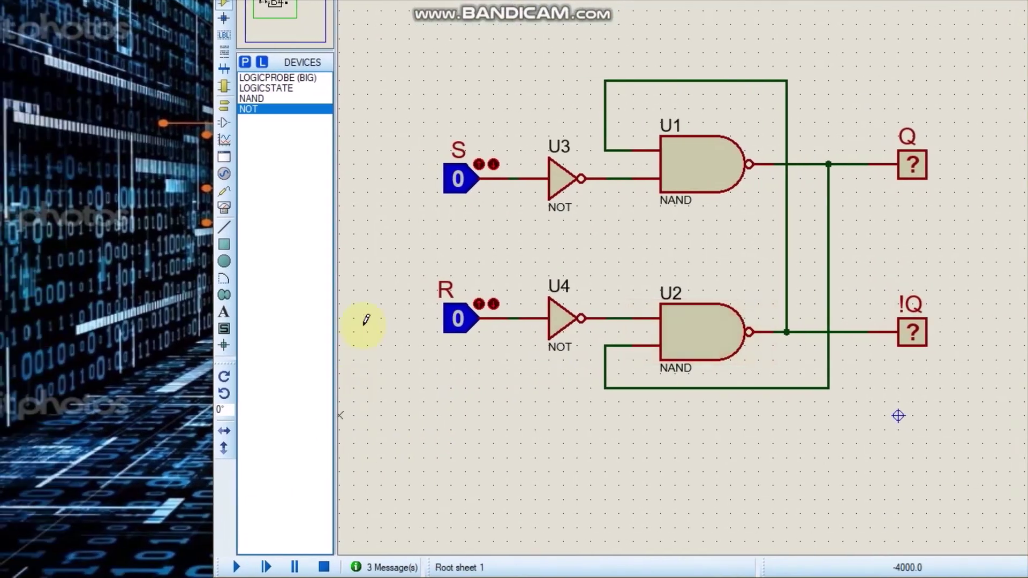
left_click(408, 177)
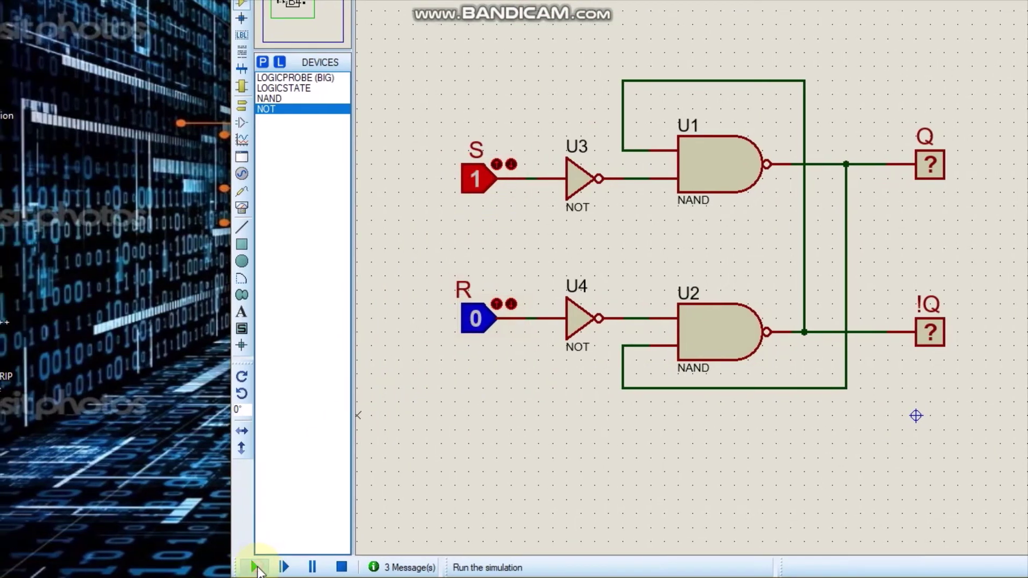
left_click(256, 567)
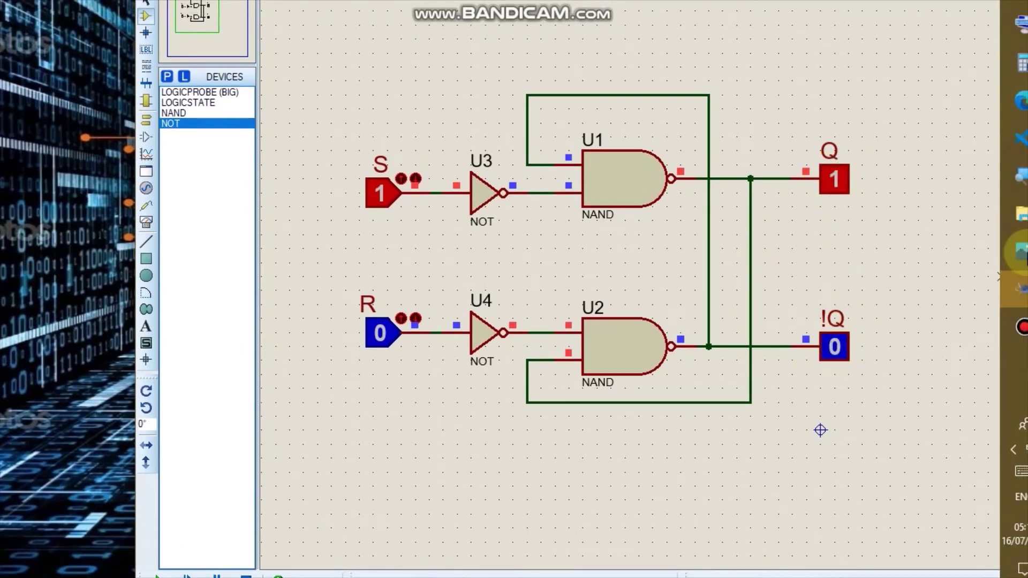
Compare the outputs with the active-high truth table in Photos, return to Proteus and set S to 0 and R to 1
left_click(1007, 266)
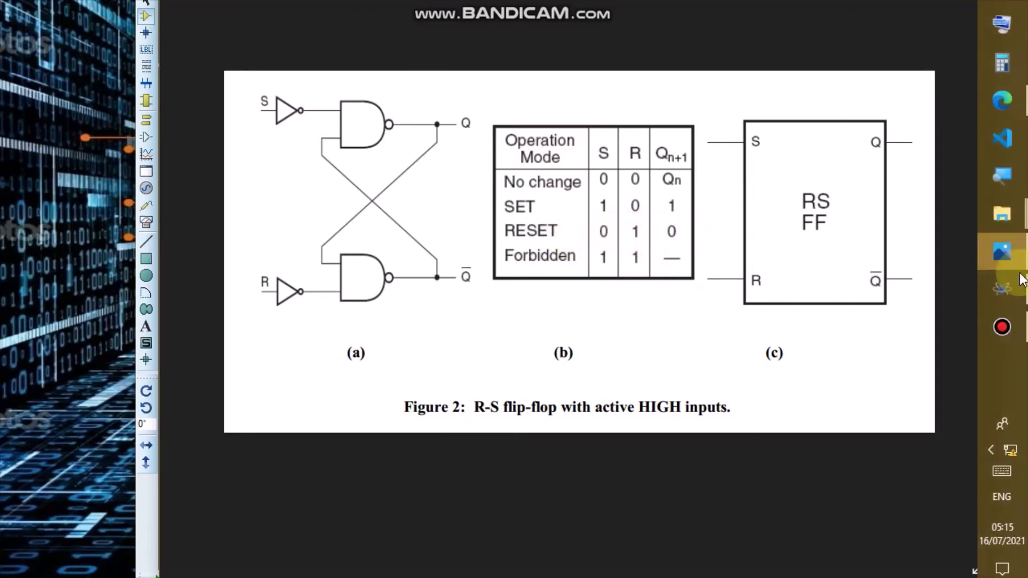
left_click(1015, 292)
left_click(385, 198)
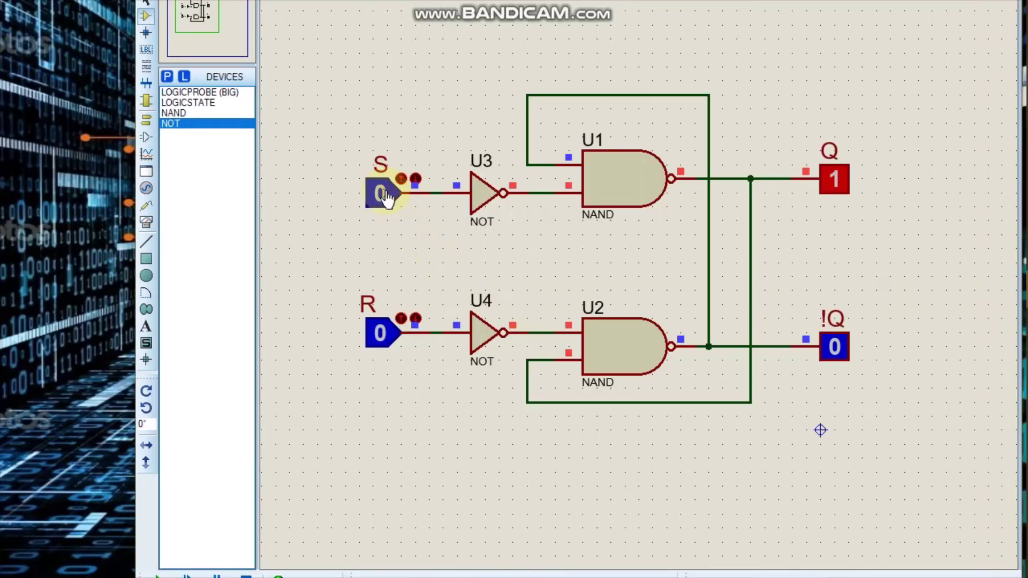
left_click(379, 333)
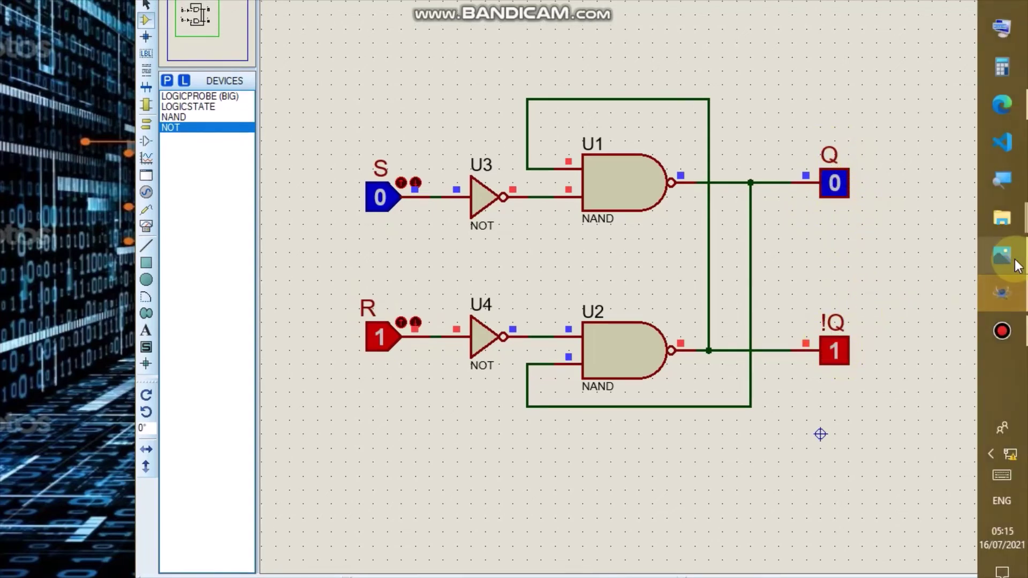
Check the RESET and no-change rows of the truth table in Photos, return to Proteus and set R to 0
left_click(1002, 258)
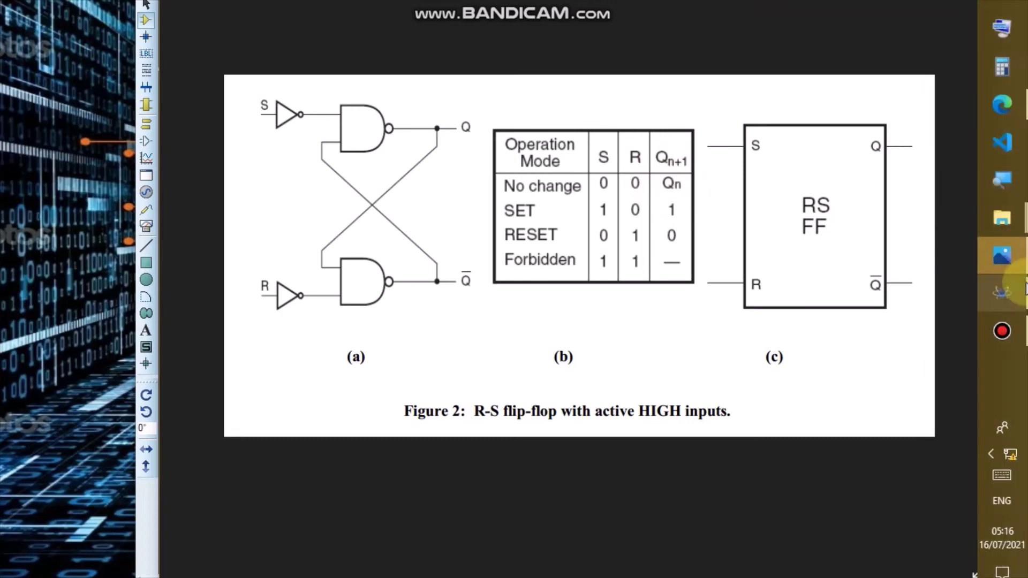
left_click(1017, 292)
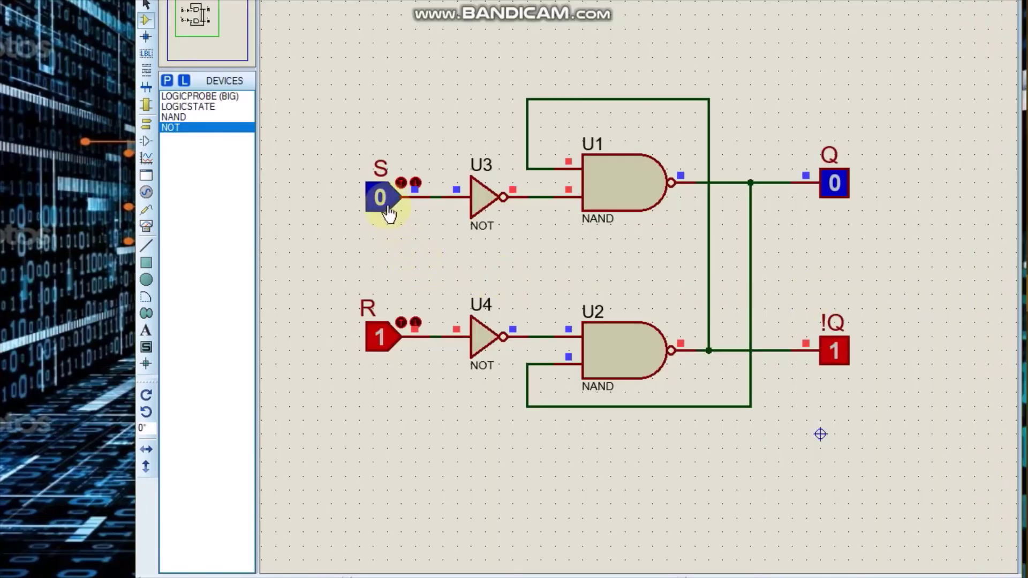
left_click(384, 341)
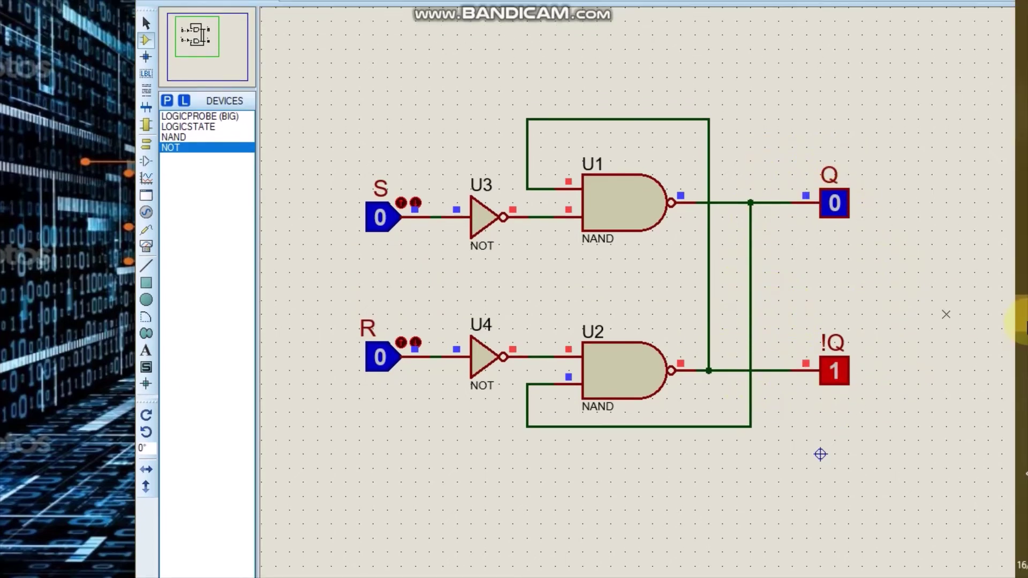
Check the forbidden row of the active-high truth table in Photos, return to Proteus and set both S and R to 1
left_click(1012, 275)
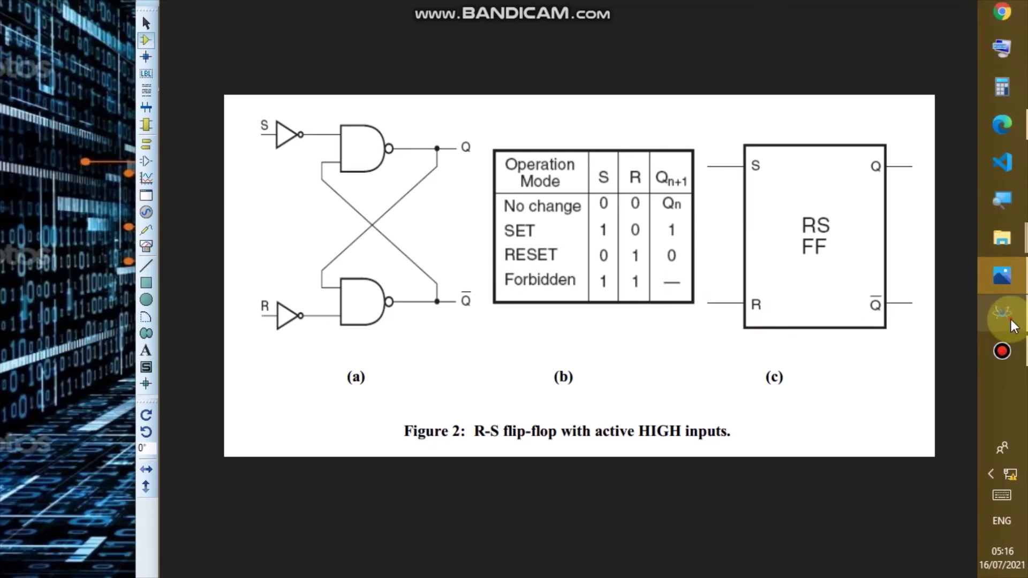
left_click(1012, 321)
left_click(379, 219)
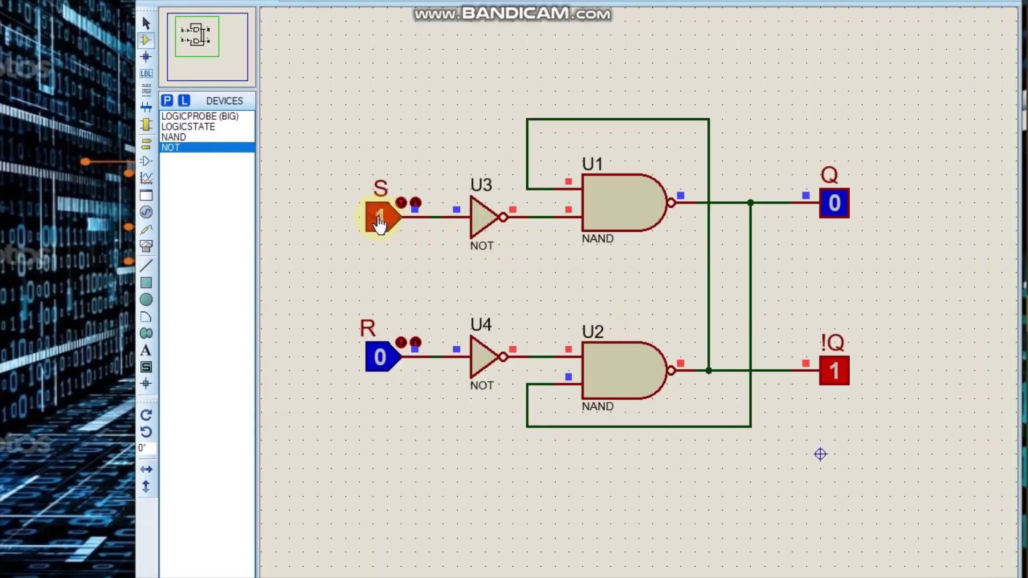
left_click(386, 358)
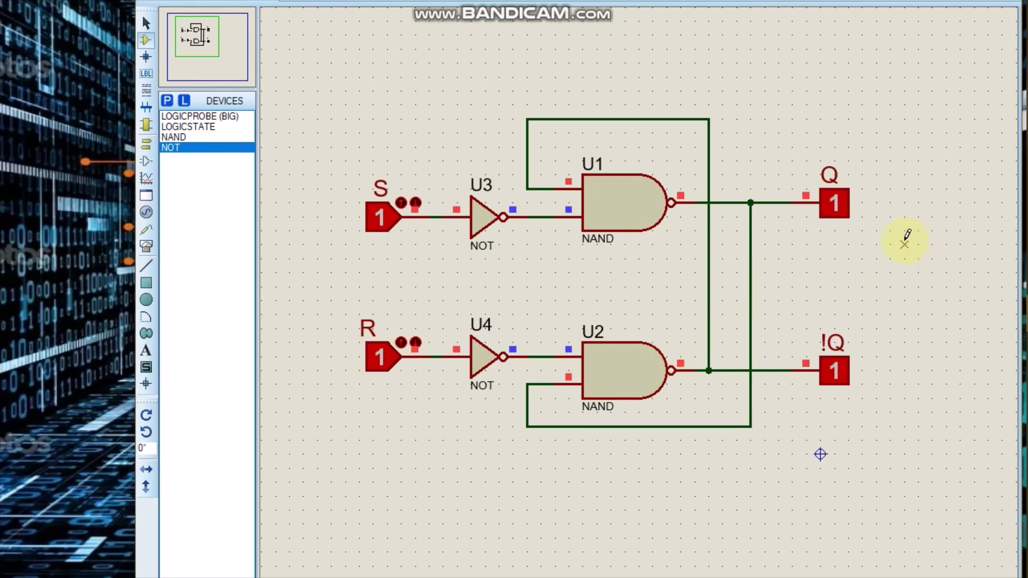